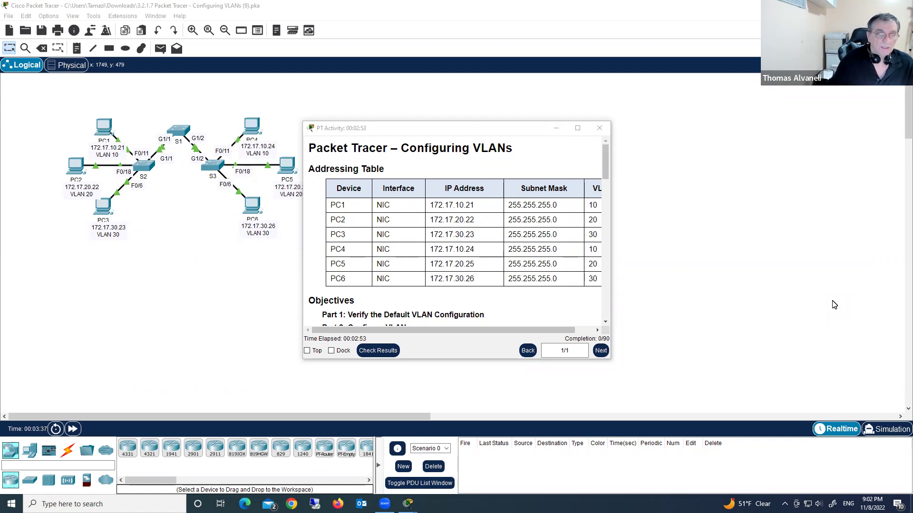
# Move and enlarge the activity instructions window, and read through the VLAN tasks in Parts 1 to 3.
pyautogui.click(449, 133)
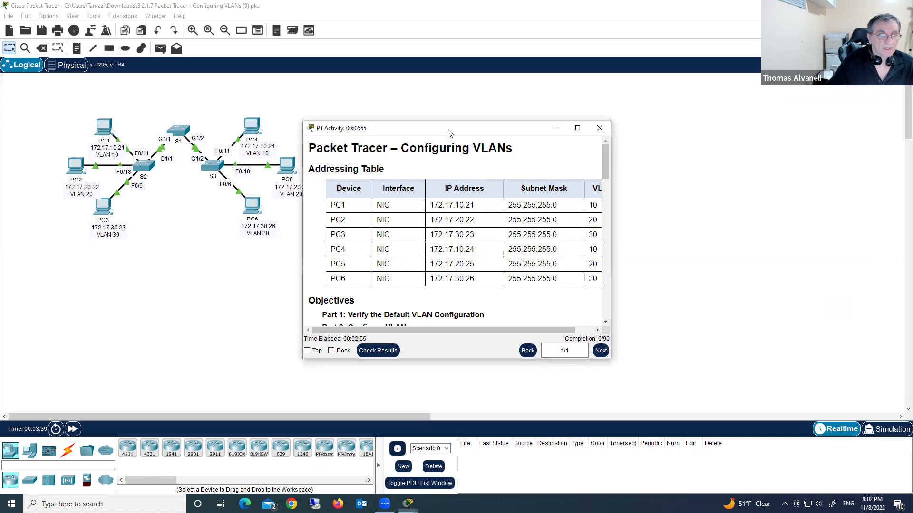
pyautogui.moveTo(448, 133); pyautogui.dragTo(473, 47)
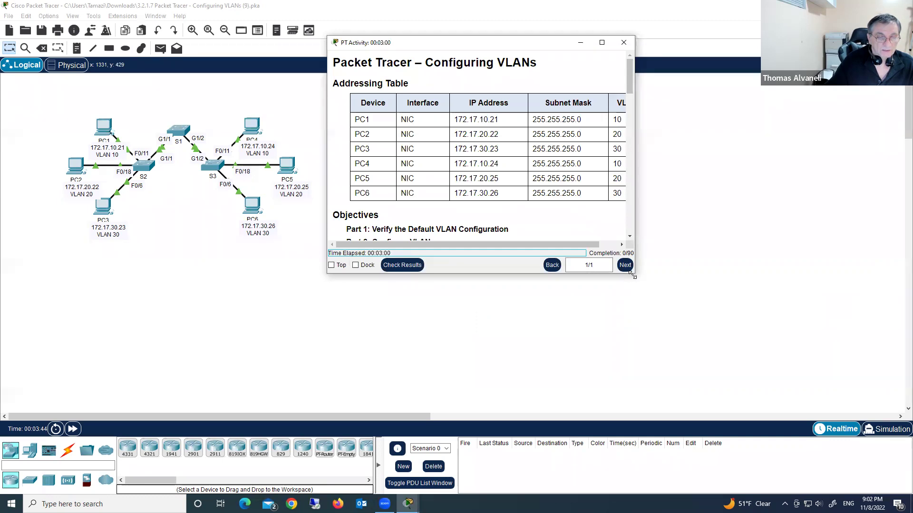
pyautogui.moveTo(632, 275); pyautogui.dragTo(685, 493)
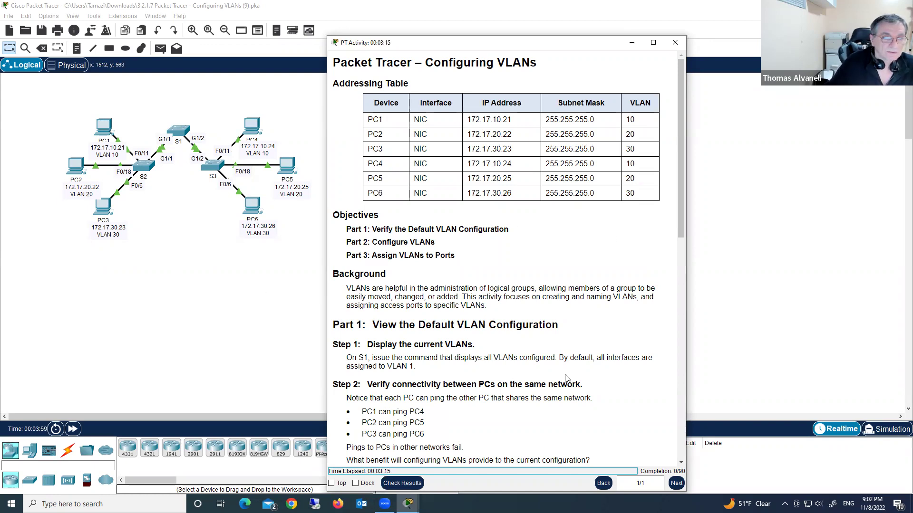
pyautogui.scroll(-3, 550, 279)
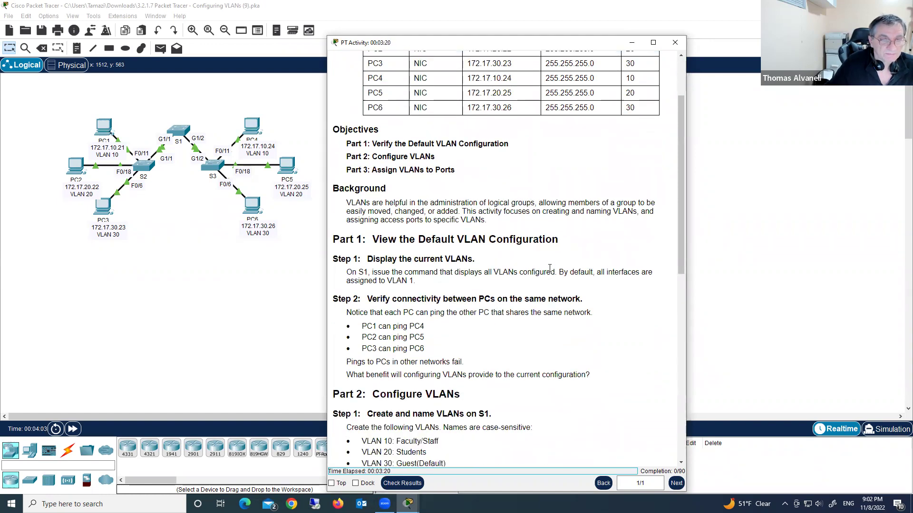
pyautogui.scroll(-6, 549, 269)
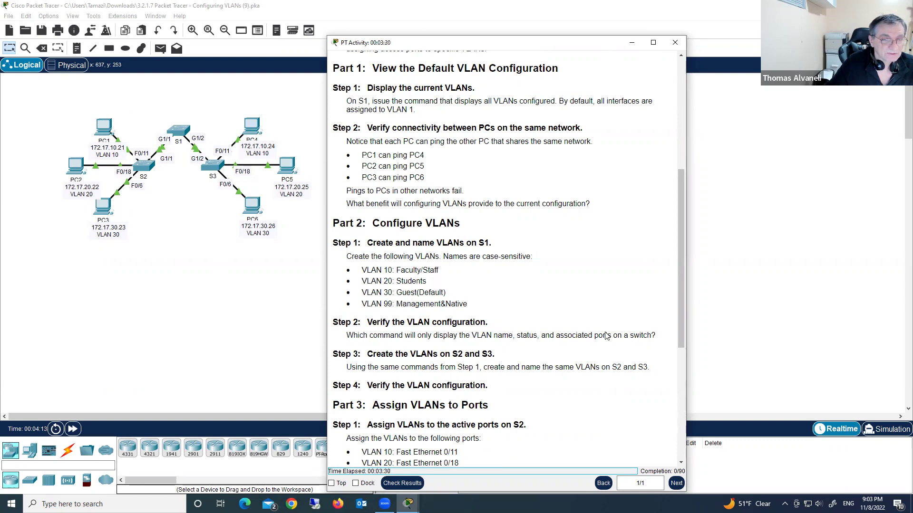
pyautogui.scroll(-3, 571, 376)
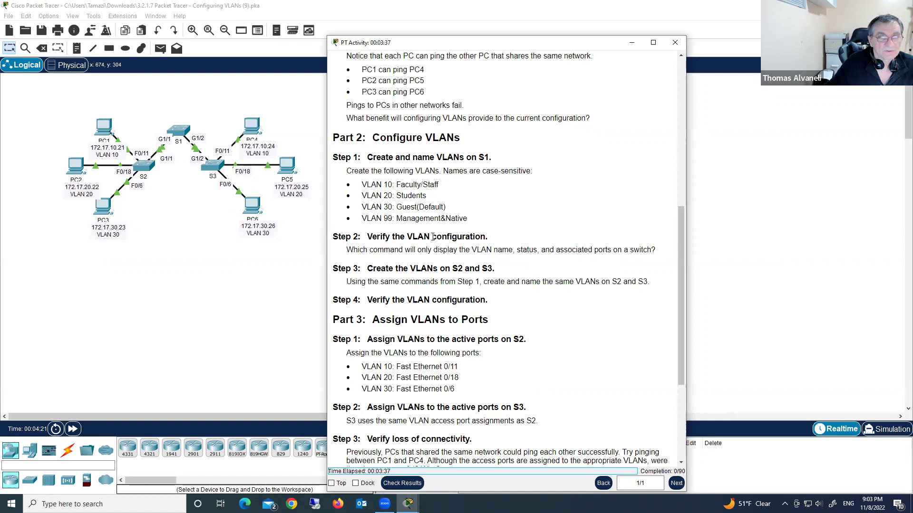
pyautogui.scroll(5, 433, 236)
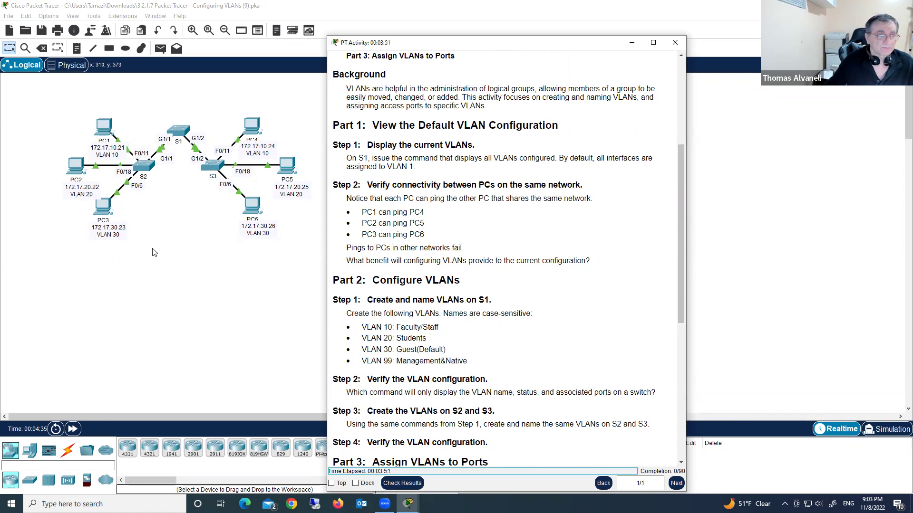
pyautogui.click(185, 250)
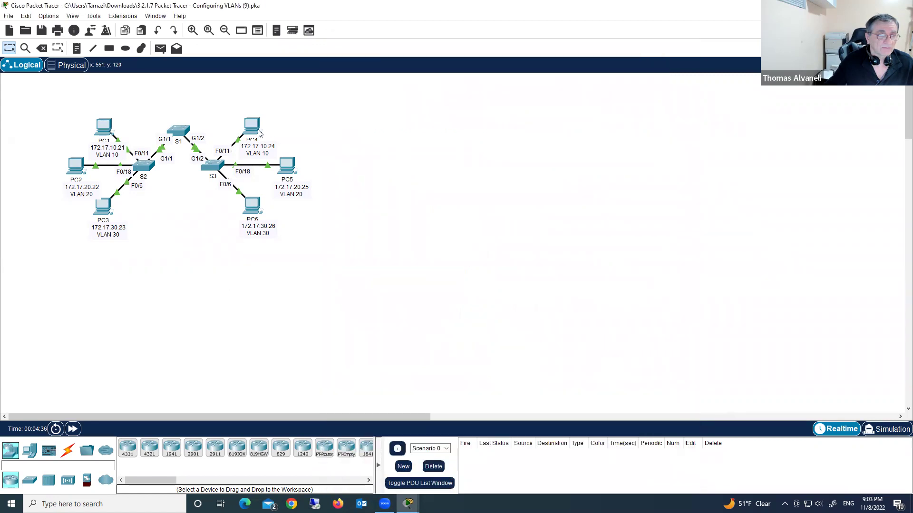
# Ping PC4 at 172.17.10.24 from PC1's command prompt and close the PC1 window.
pyautogui.moveTo(252, 129)
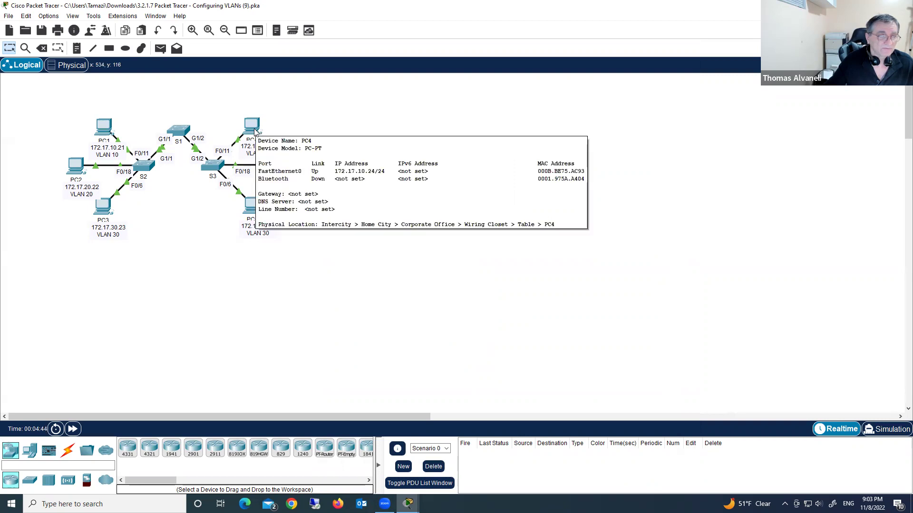
pyautogui.click(102, 129)
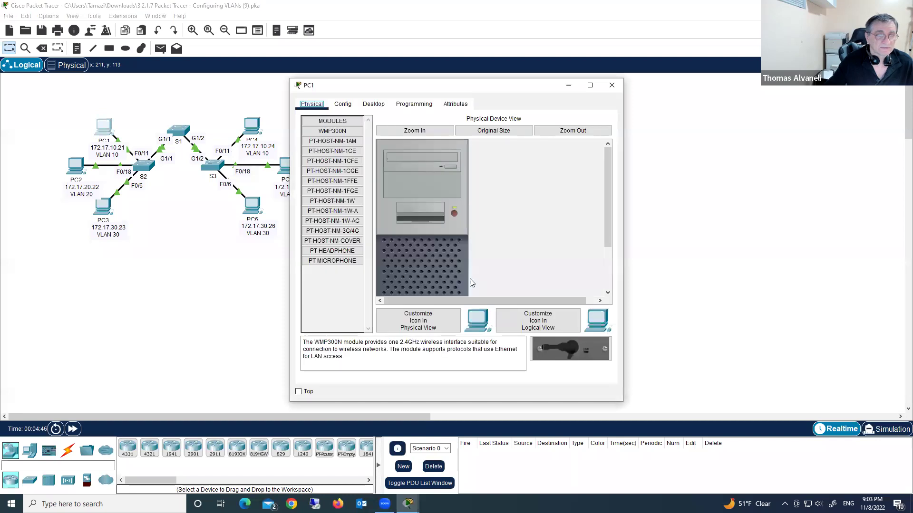
pyautogui.click(375, 104)
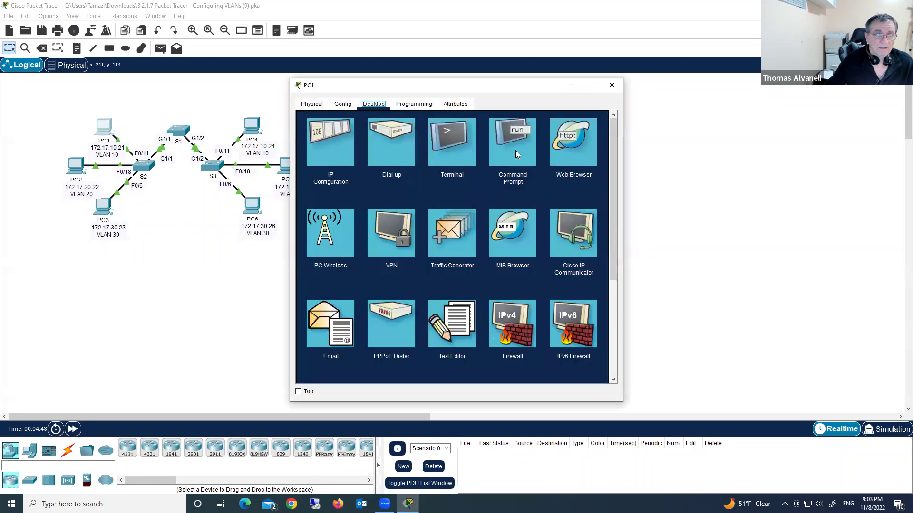
pyautogui.click(514, 145)
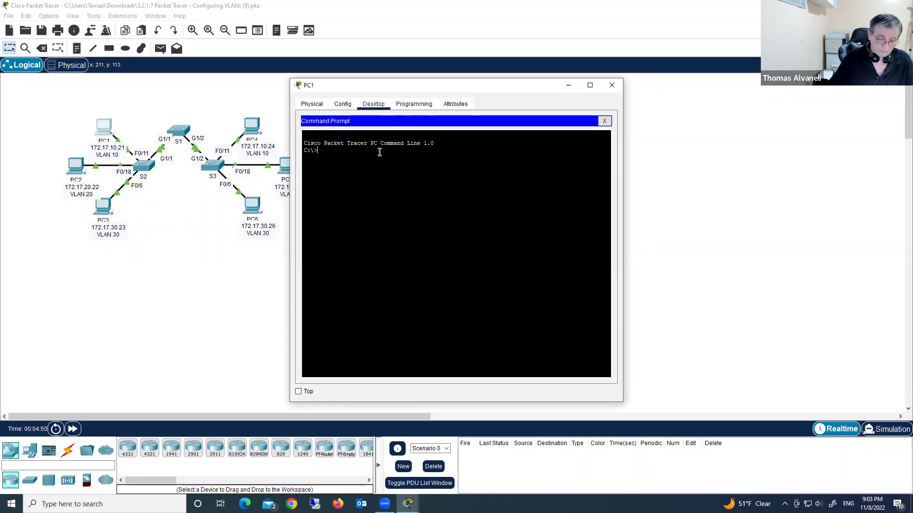
pyautogui.write('pin')
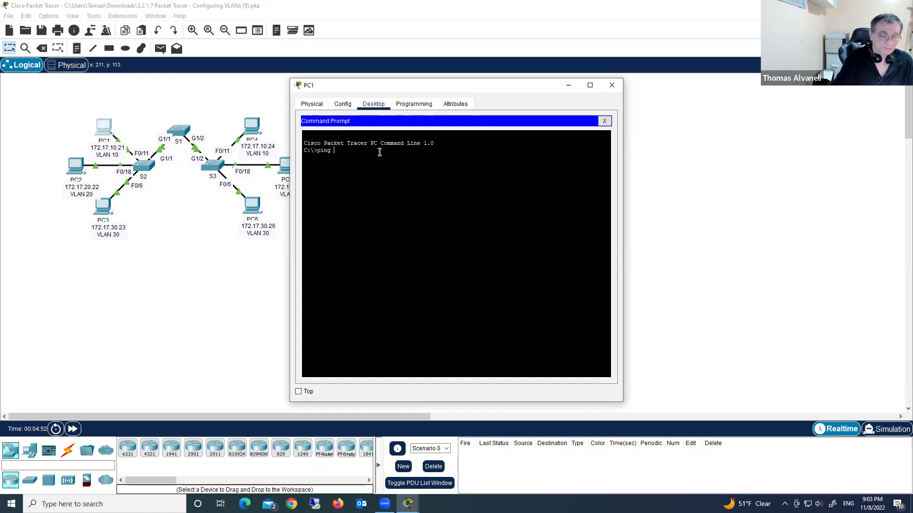
pyautogui.write('g 17')
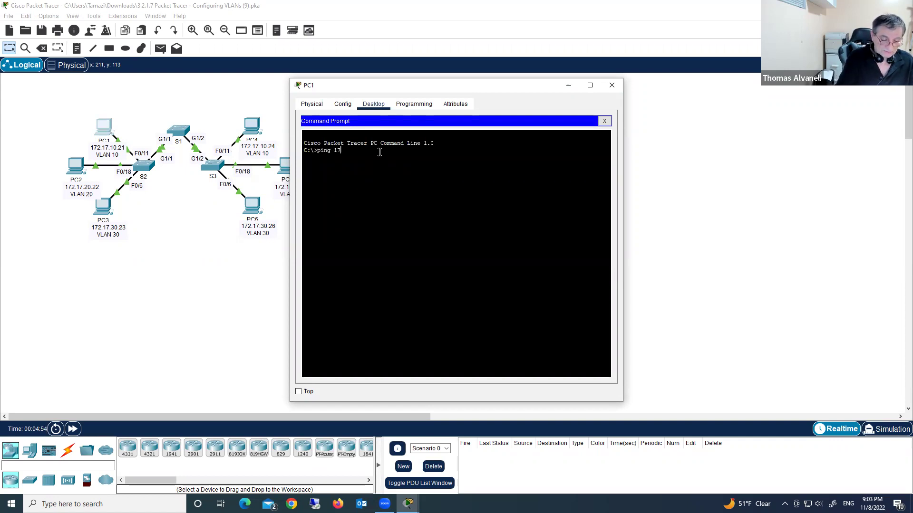
pyautogui.write('2.17.10.24')
pyautogui.press('Return')
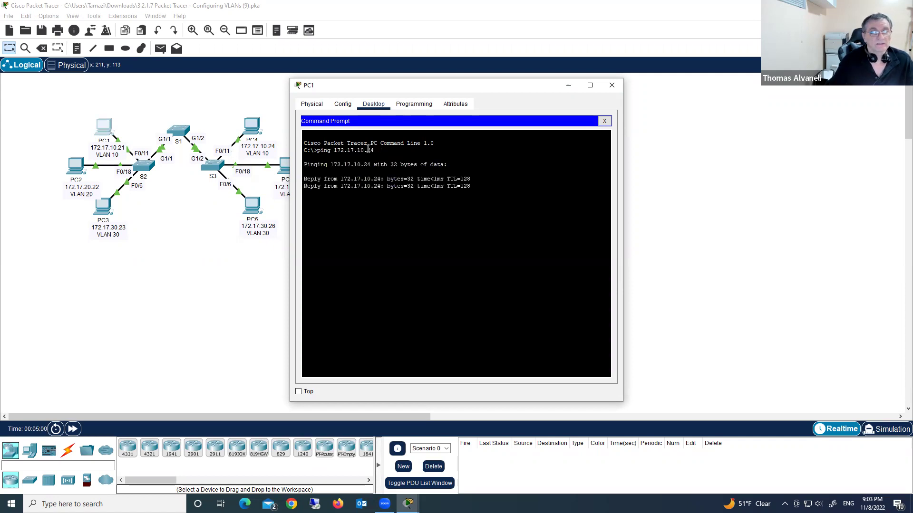
pyautogui.click(612, 85)
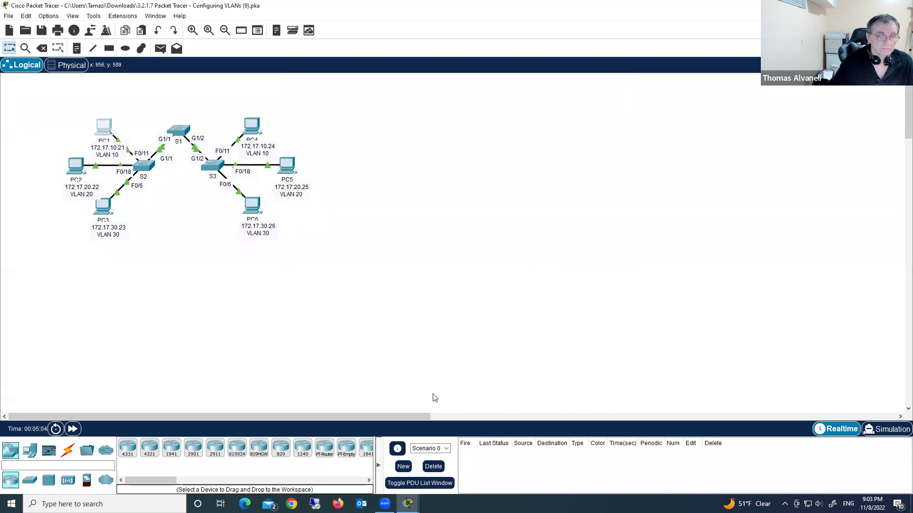
# Bring back the activity instructions and review the VLAN numbers and names required on S1 in Part 2.
pyautogui.moveTo(407, 503)
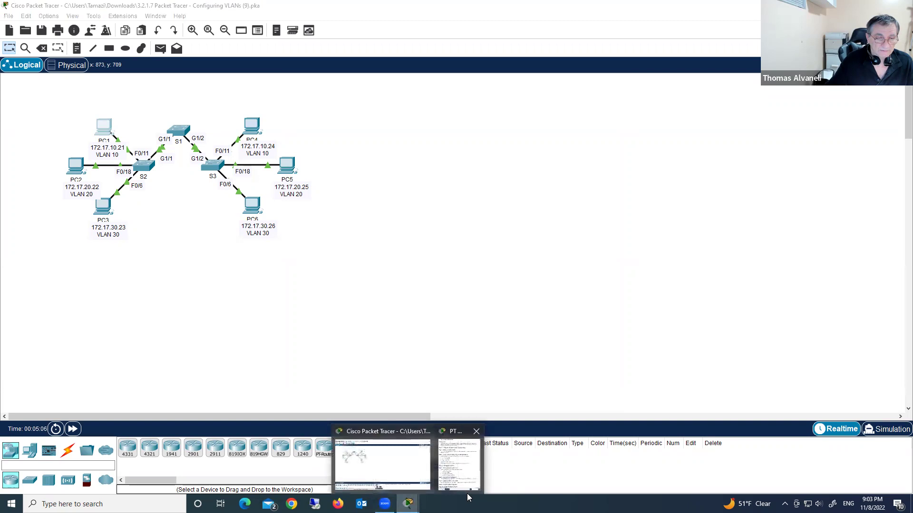
pyautogui.click(459, 465)
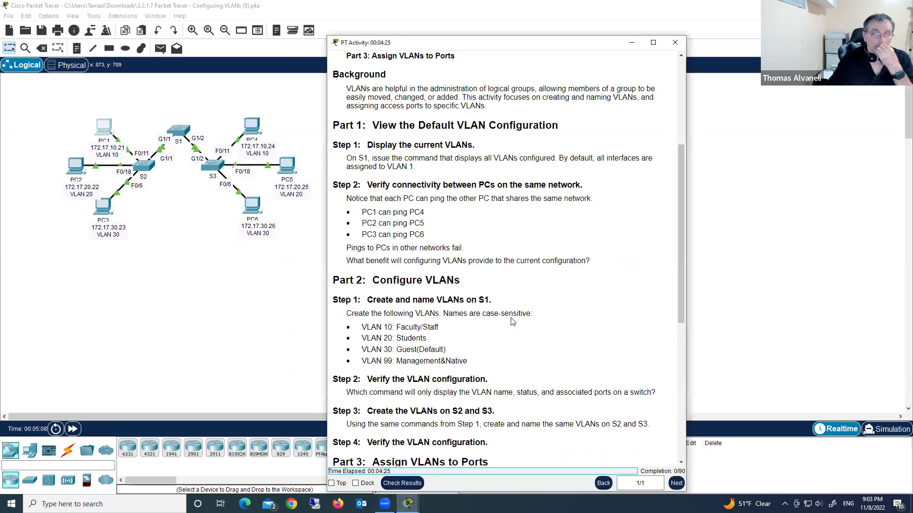
pyautogui.scroll(-1, 502, 284)
pyautogui.scroll(-2, 501, 284)
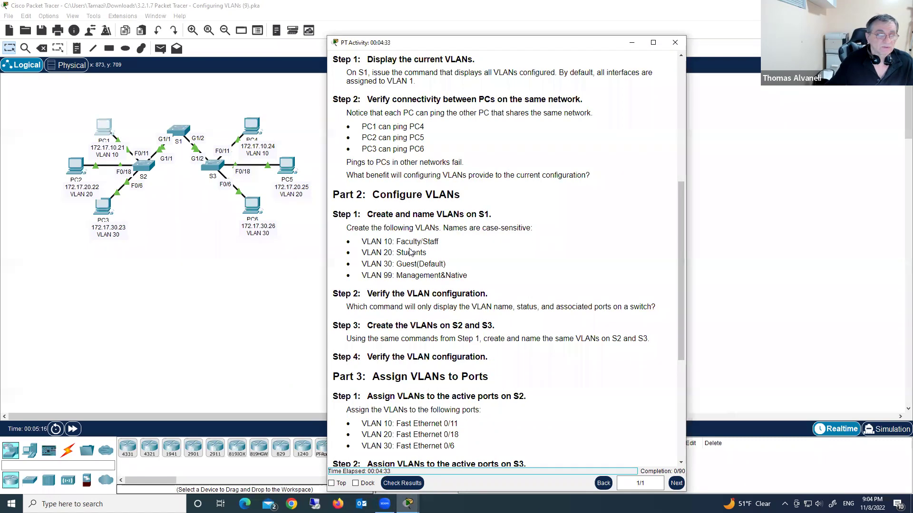
# Open the command line of switch S1 and enter privileged EXEC mode with the command ena.
pyautogui.click(176, 132)
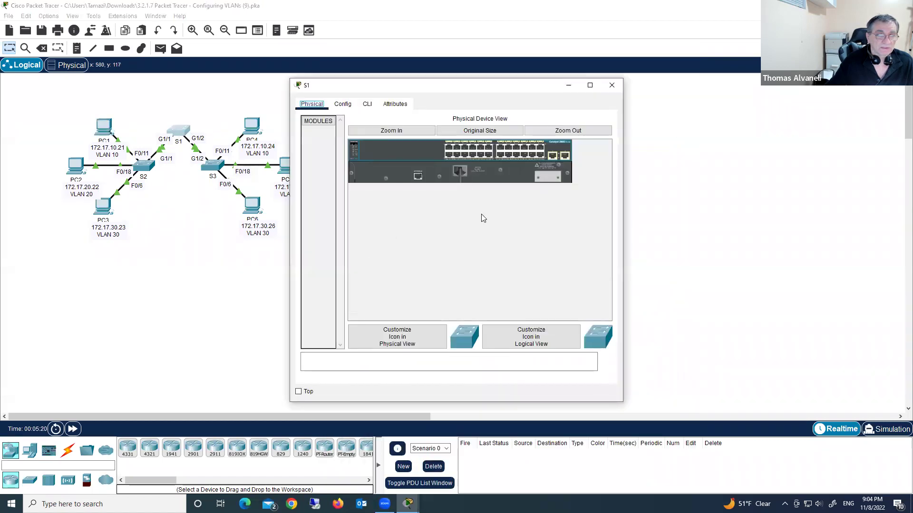
pyautogui.click(367, 104)
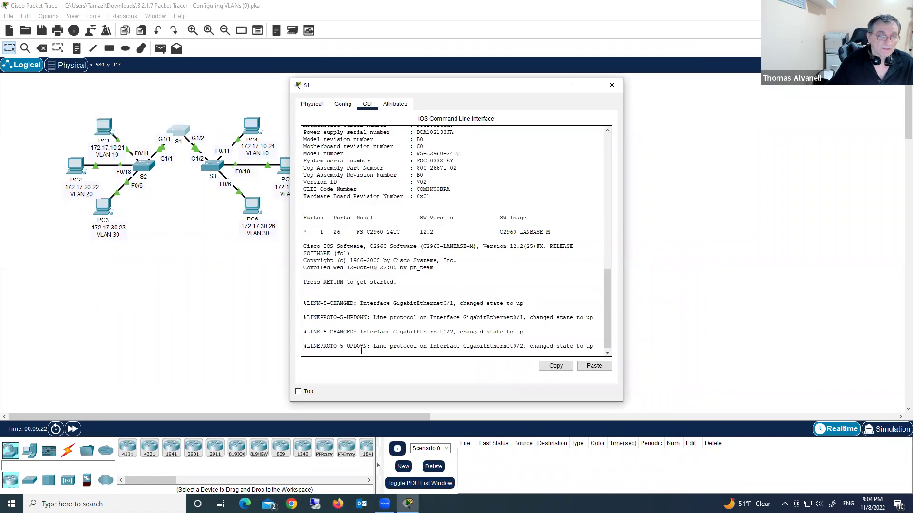
pyautogui.moveTo(592, 346); pyautogui.dragTo(364, 345)
pyautogui.press('Return')
pyautogui.press('Return')
pyautogui.press('Return')
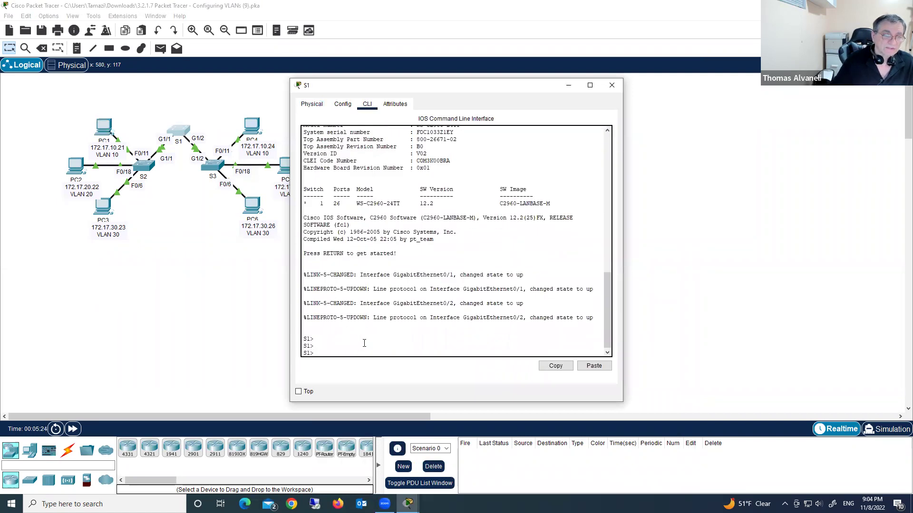
pyautogui.write('en')
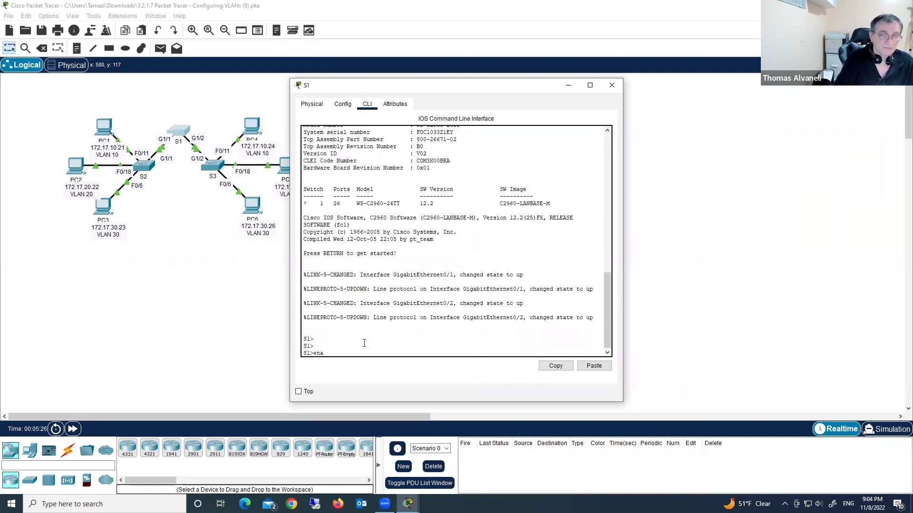
pyautogui.write('a')
pyautogui.press('Return')
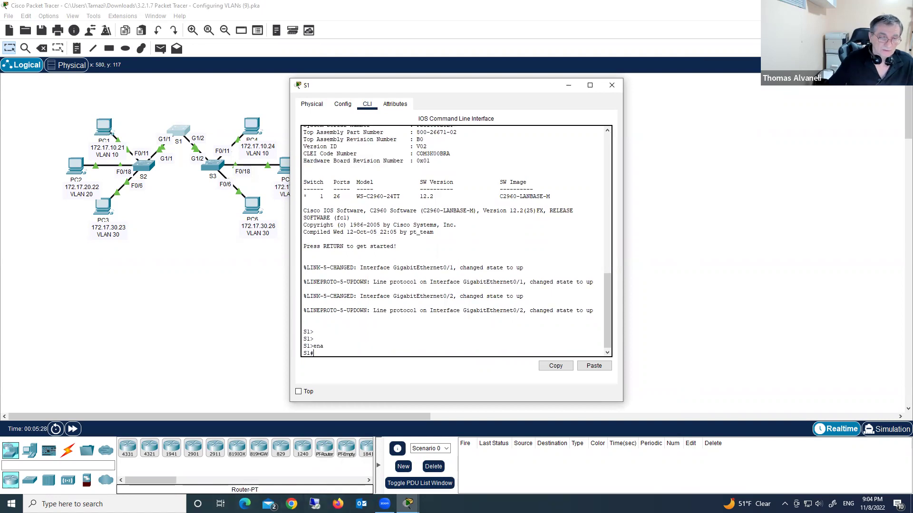
# Arrange the activity instructions beside the S1 command-line window so that the VLAN list, CLI and topology can be seen together.
pyautogui.moveTo(408, 504)
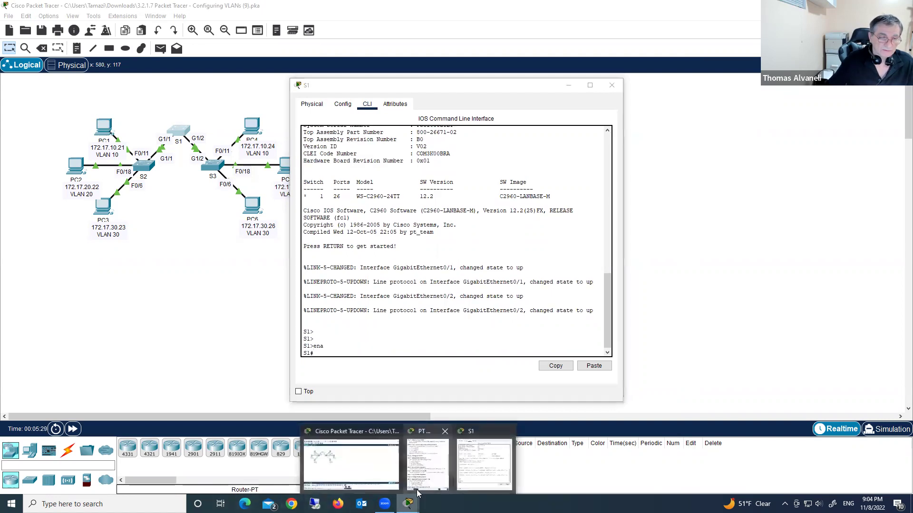
pyautogui.click(428, 459)
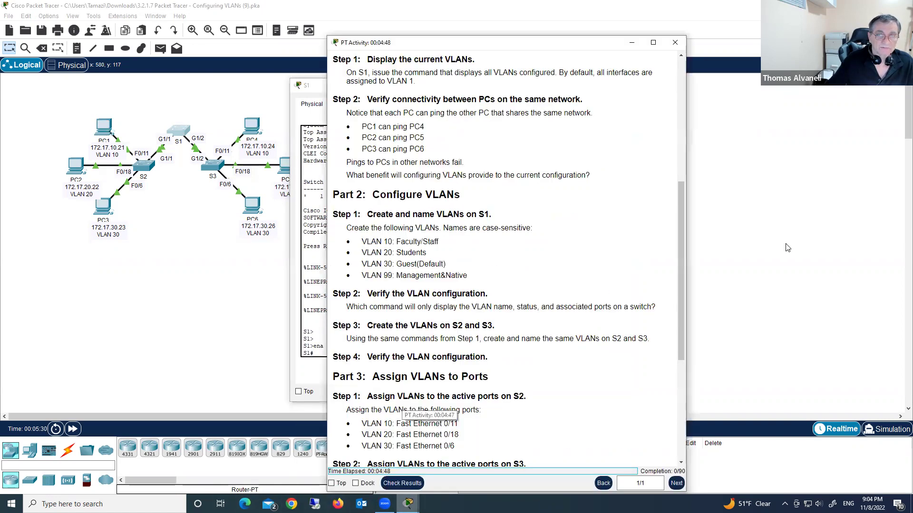
pyautogui.doubleClick(543, 47)
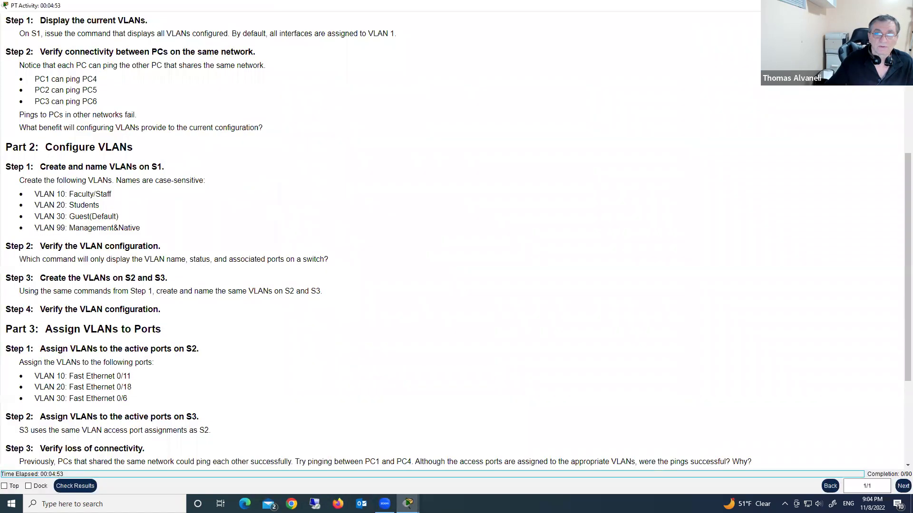
pyautogui.press('super+Down')
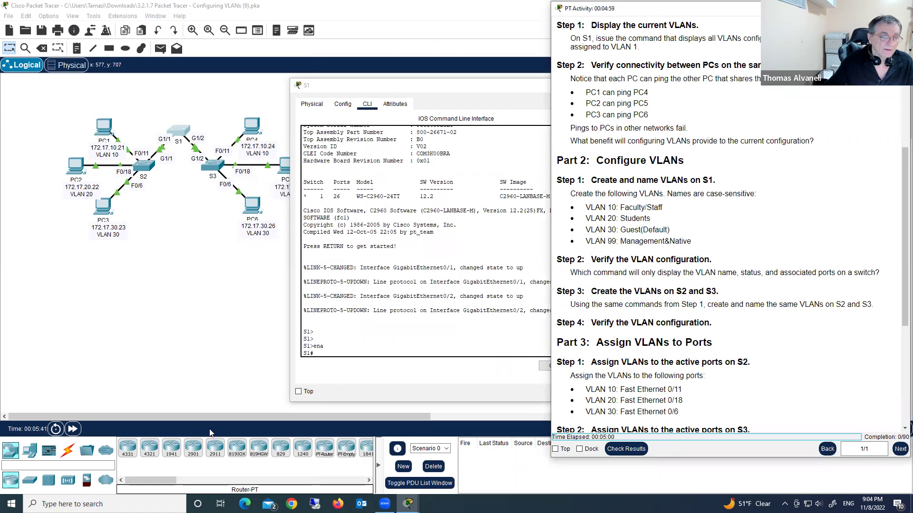
pyautogui.moveTo(383, 415); pyautogui.dragTo(405, 412)
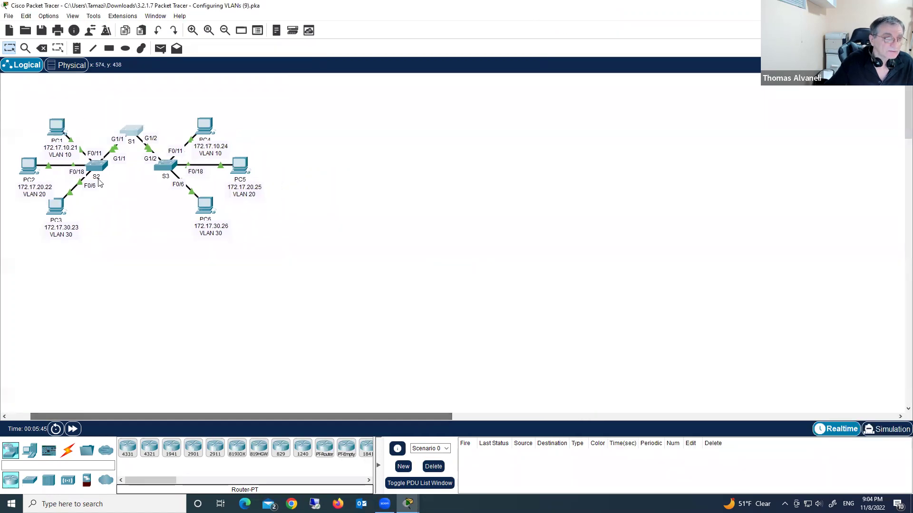
pyautogui.click(135, 133)
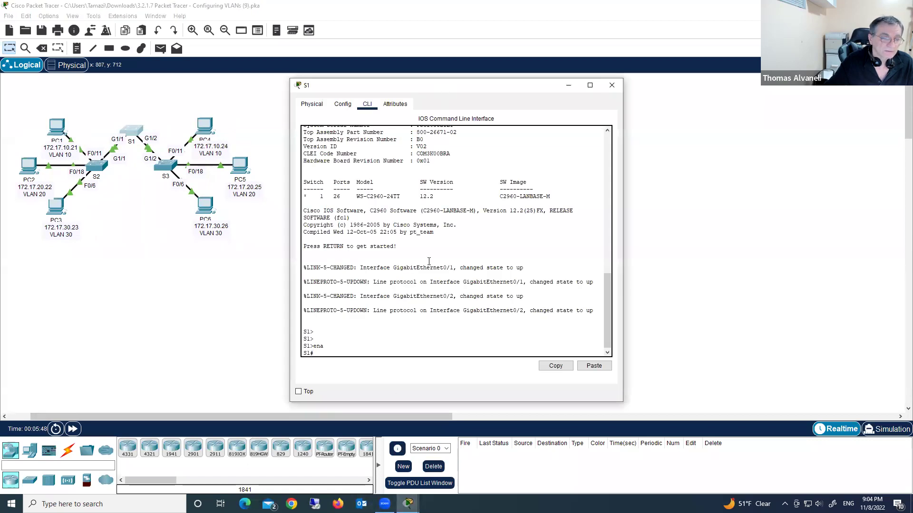
pyautogui.moveTo(441, 90); pyautogui.dragTo(407, 75)
pyautogui.click(408, 503)
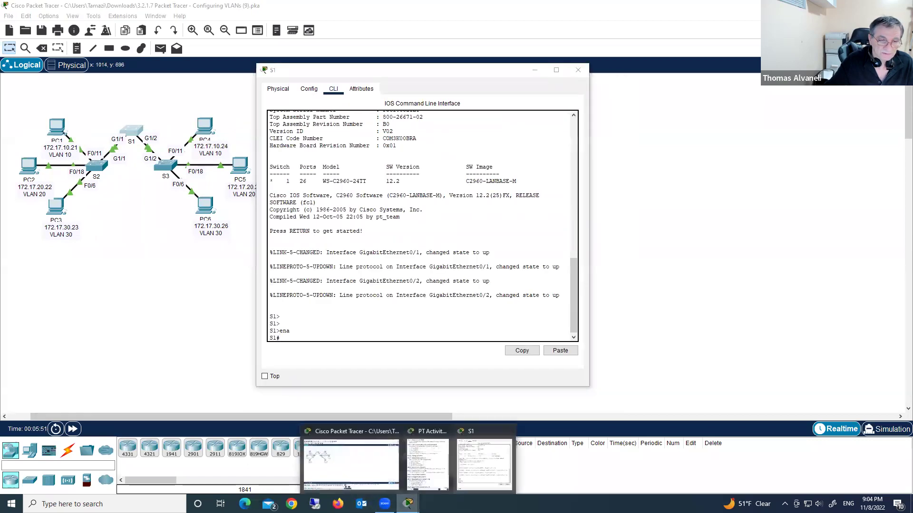
pyautogui.click(429, 475)
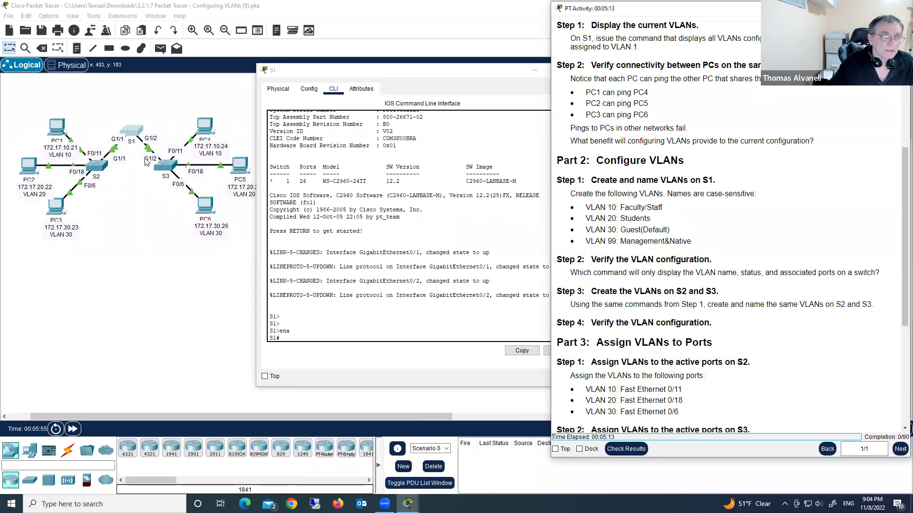
pyautogui.click(288, 336)
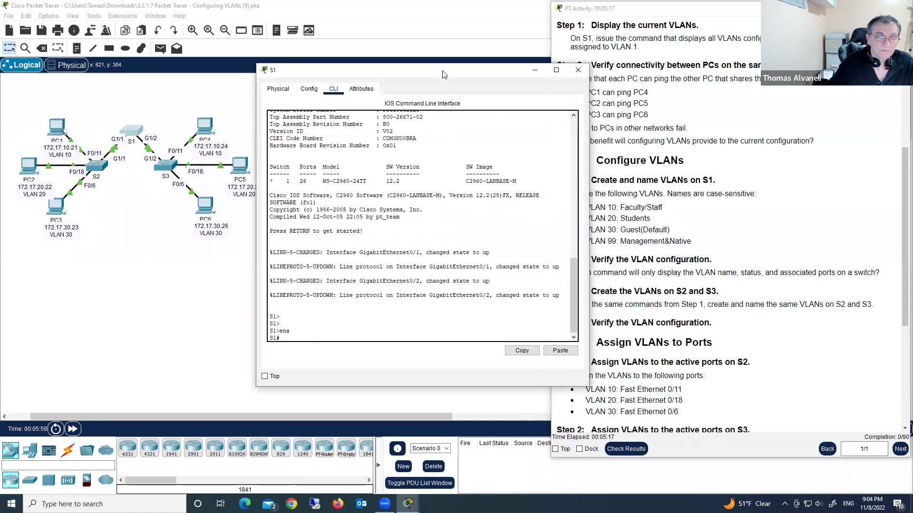
pyautogui.moveTo(442, 74); pyautogui.dragTo(417, 75)
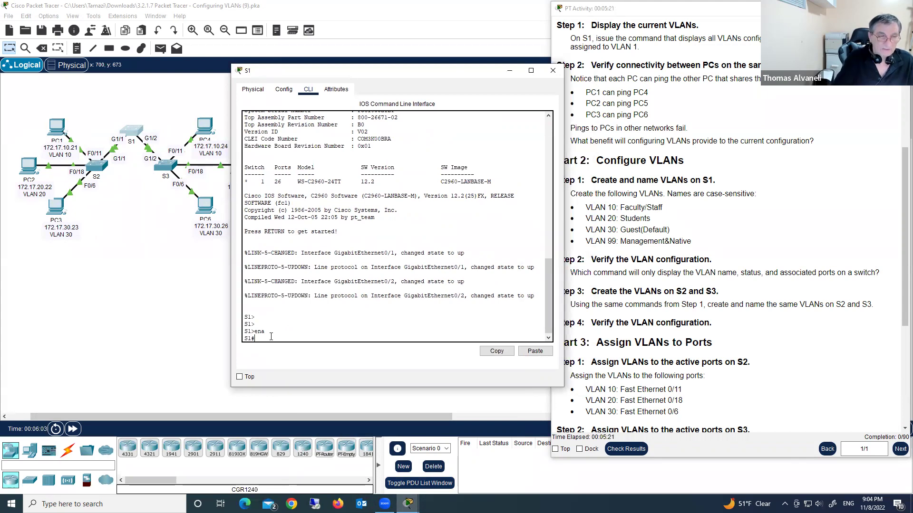
# Enter global configuration mode on S1 with conf t and create VLAN 10 with the name Faculty/Staff.
pyautogui.write('conf t')
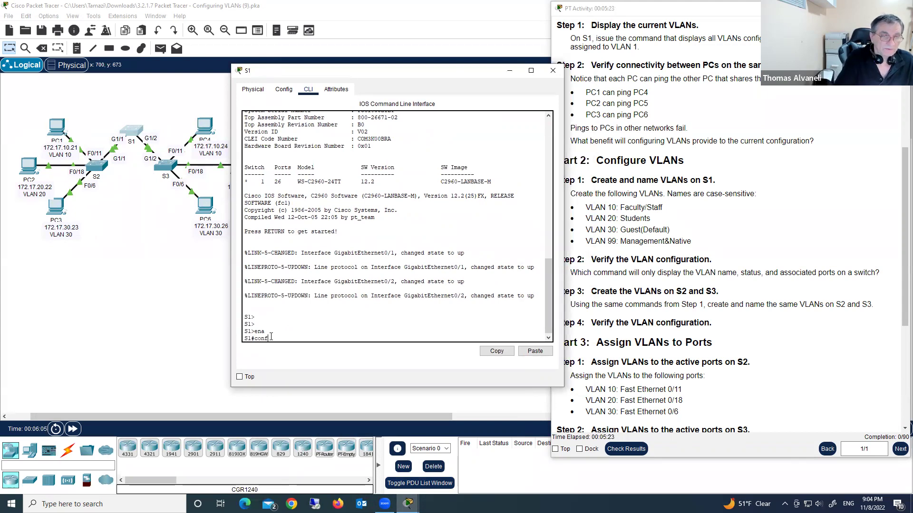
pyautogui.press('Return')
pyautogui.write('vlan 10')
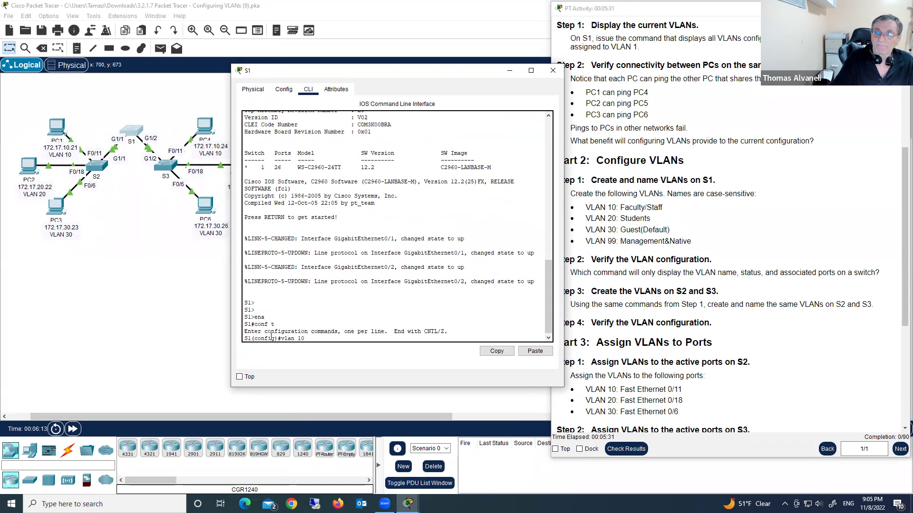
pyautogui.press('Return')
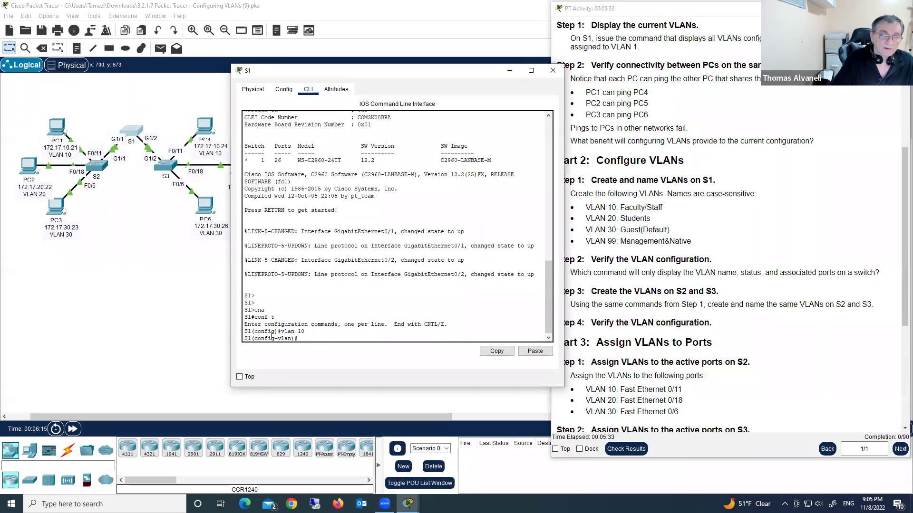
pyautogui.write('name Facu')
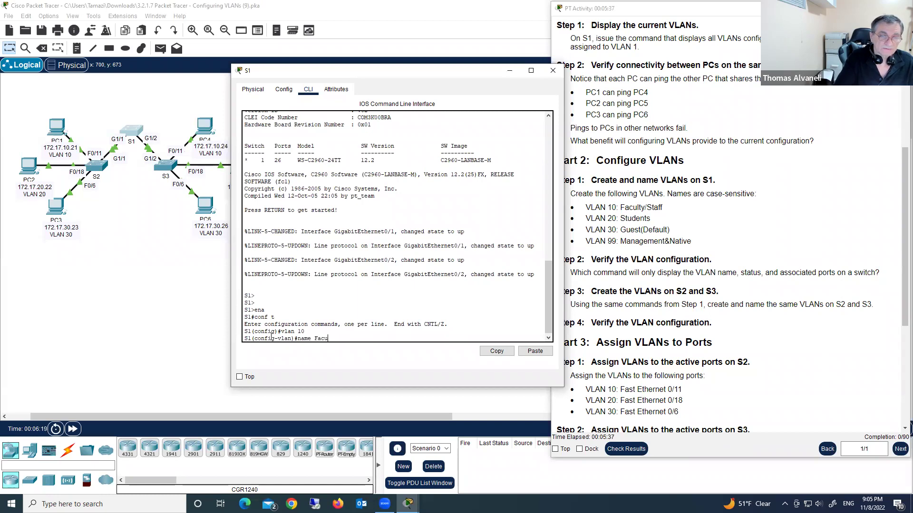
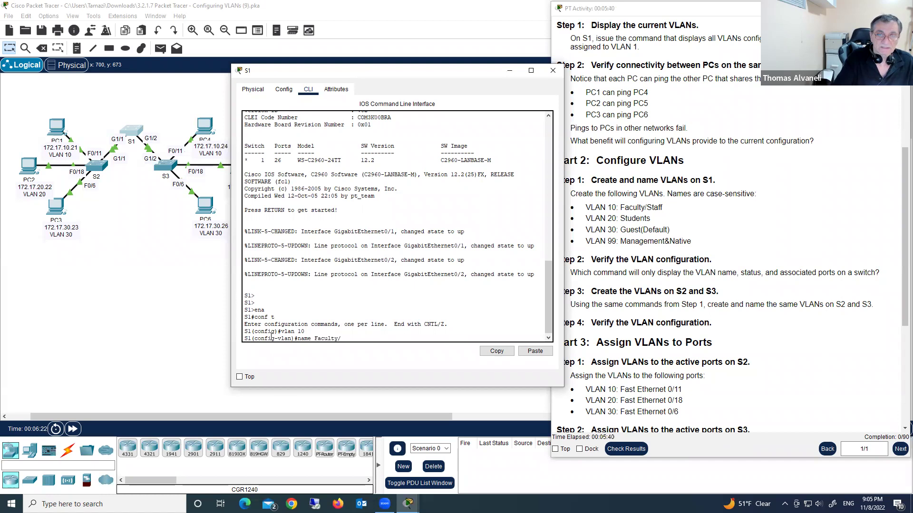
pyautogui.write('taf')
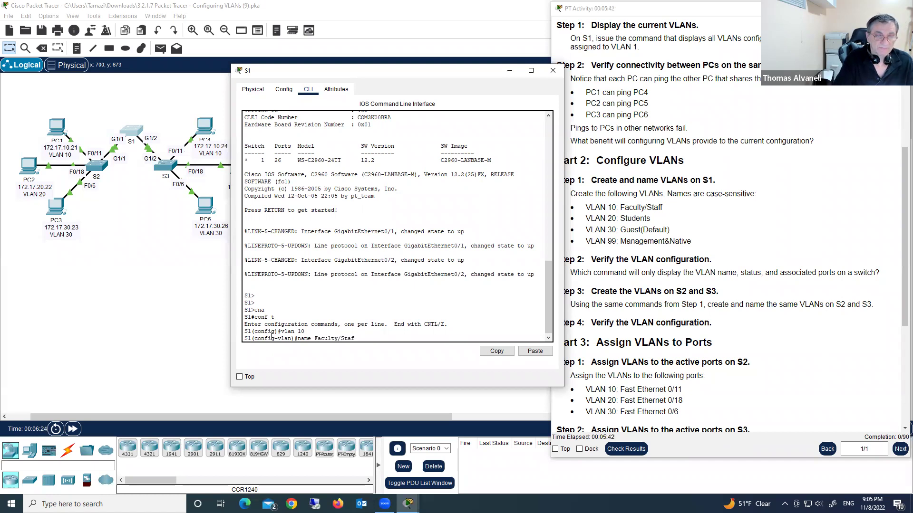
pyautogui.write('f')
pyautogui.press('Return')
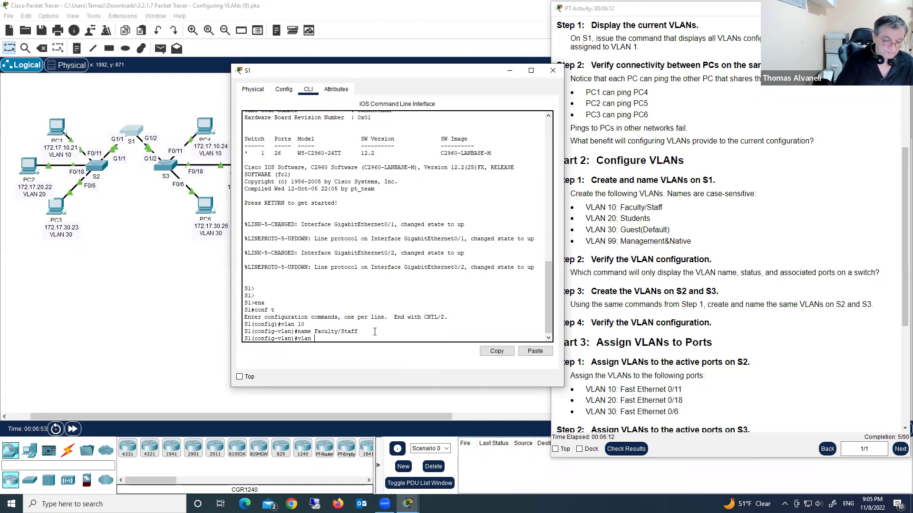
# Create VLAN 20 on S1 and name it Students.
pyautogui.press('Return')
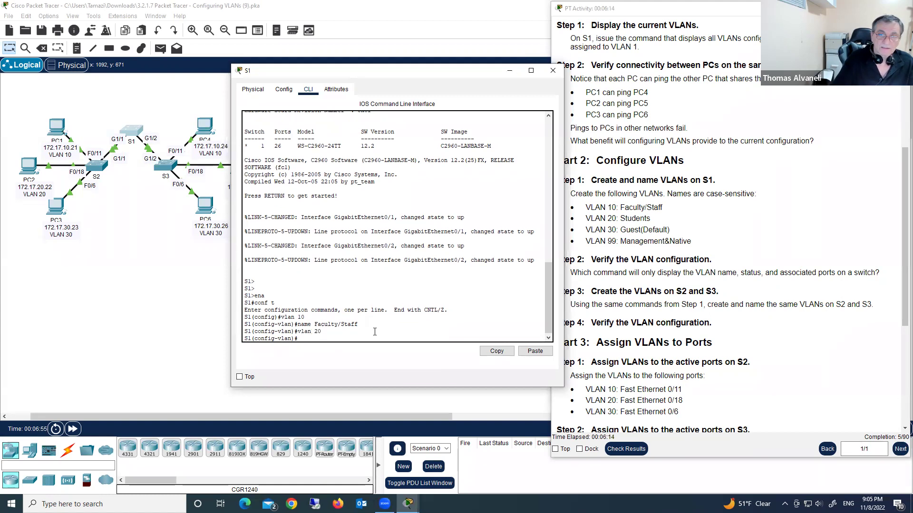
pyautogui.write('name S')
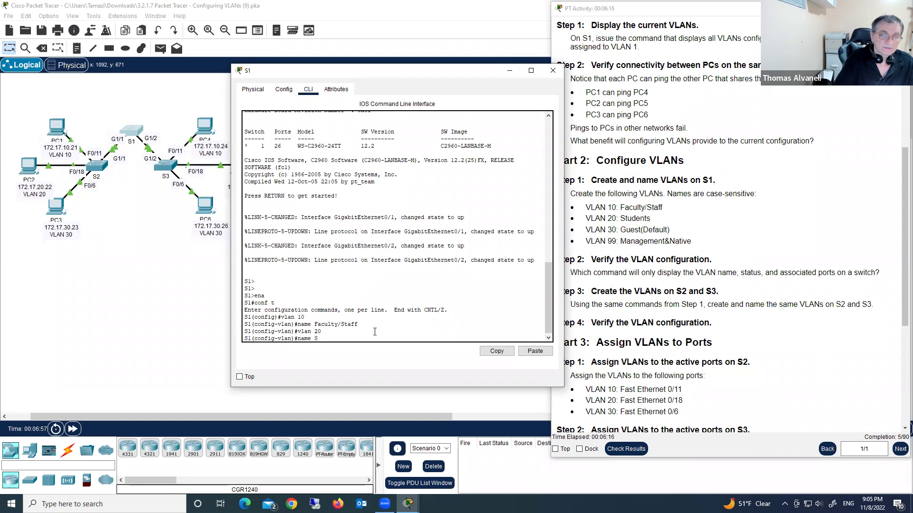
pyautogui.write('tudne')
pyautogui.write('t')
pyautogui.press('BackSpace')
pyautogui.press('BackSpace')
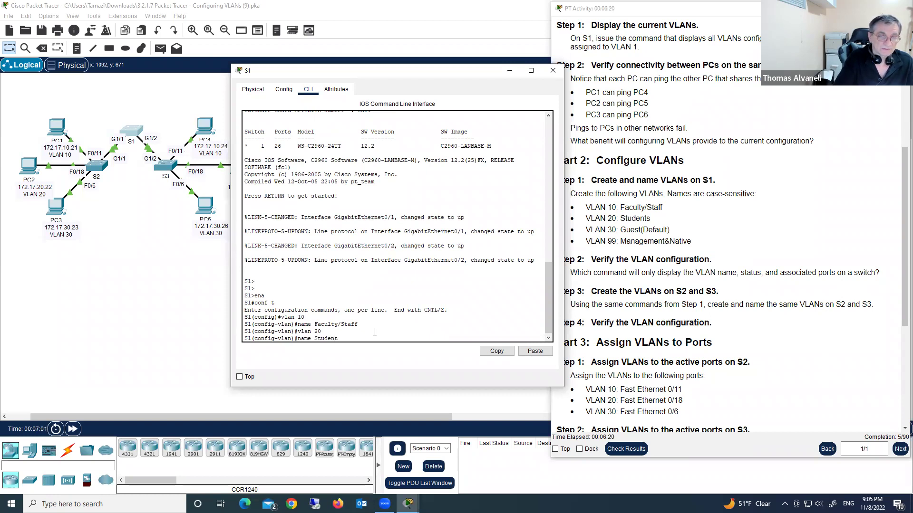
pyautogui.write('nts')
pyautogui.press('Return')
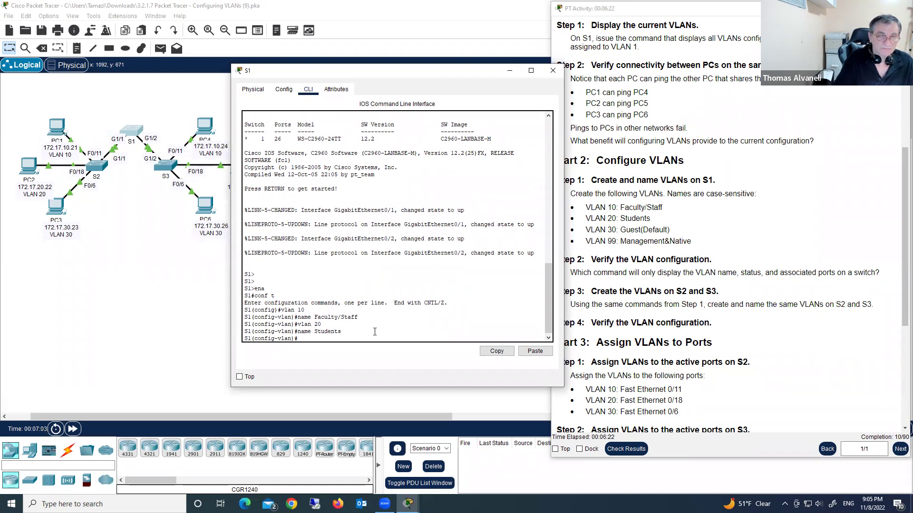
# Create VLAN 30 on S1 and name it Guest(Default).
pyautogui.write('vlan')
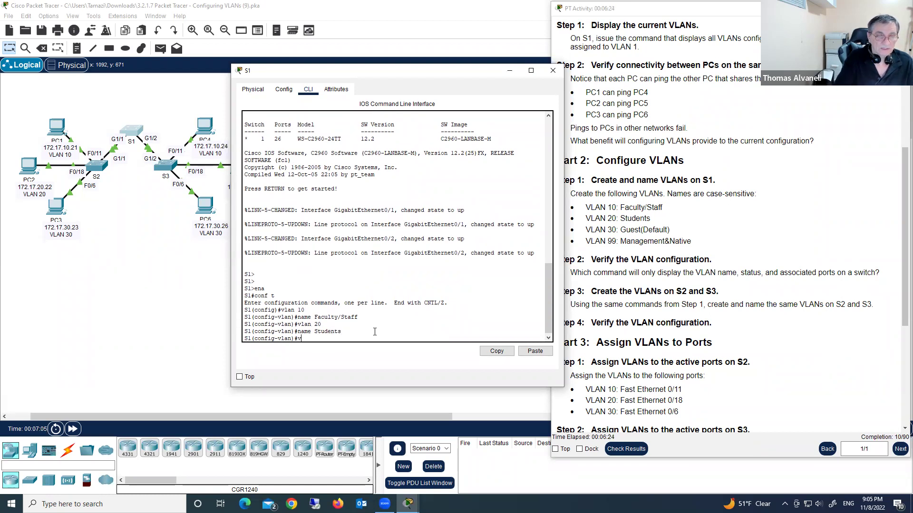
pyautogui.write(' 30')
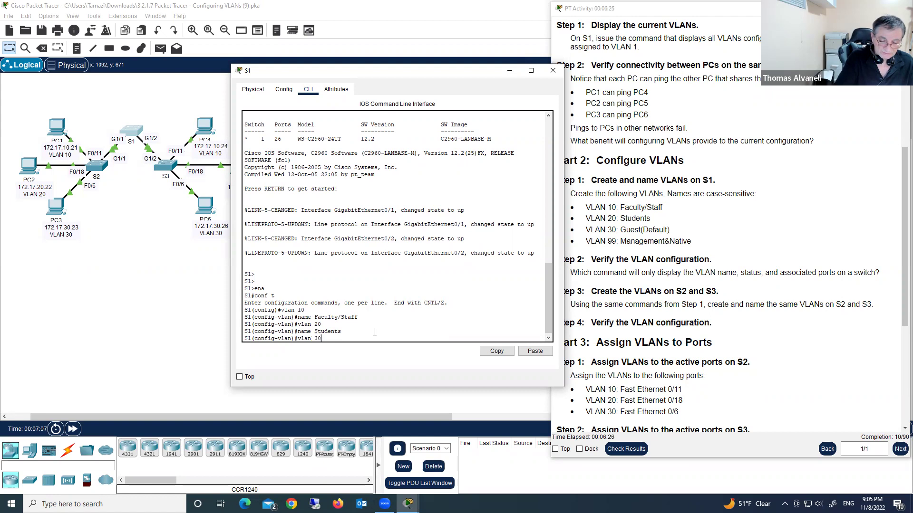
pyautogui.press('Return')
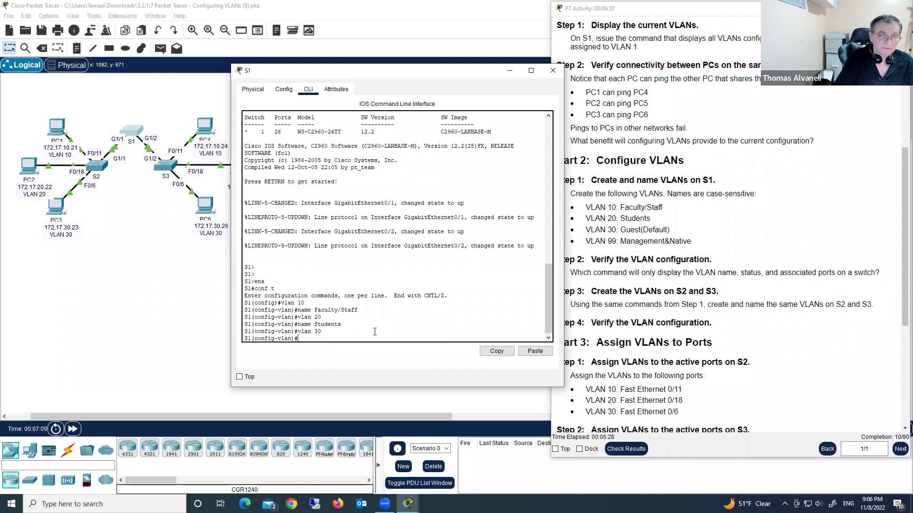
pyautogui.write('name Gue')
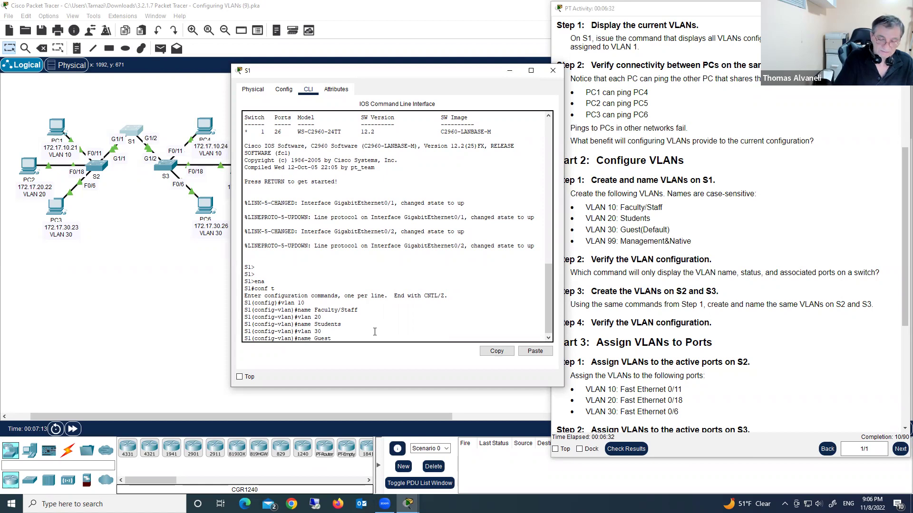
pyautogui.write('st(Def')
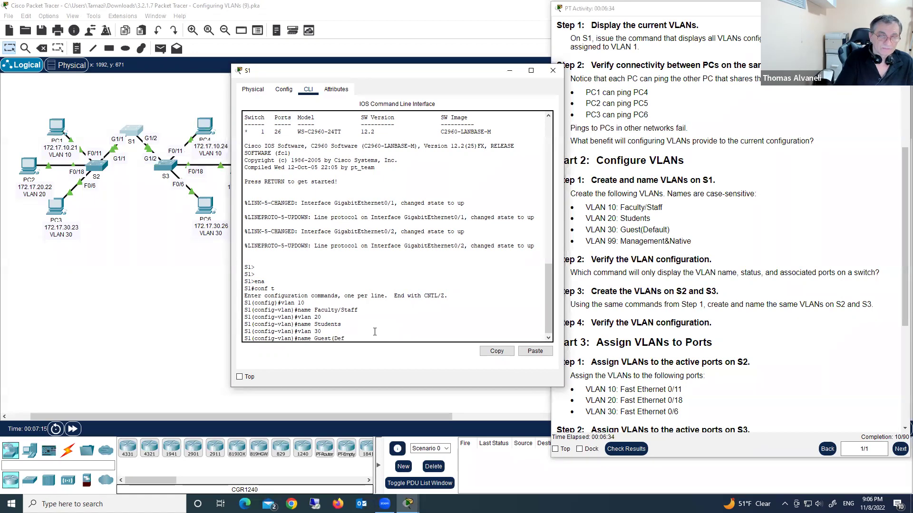
pyautogui.write('ault')
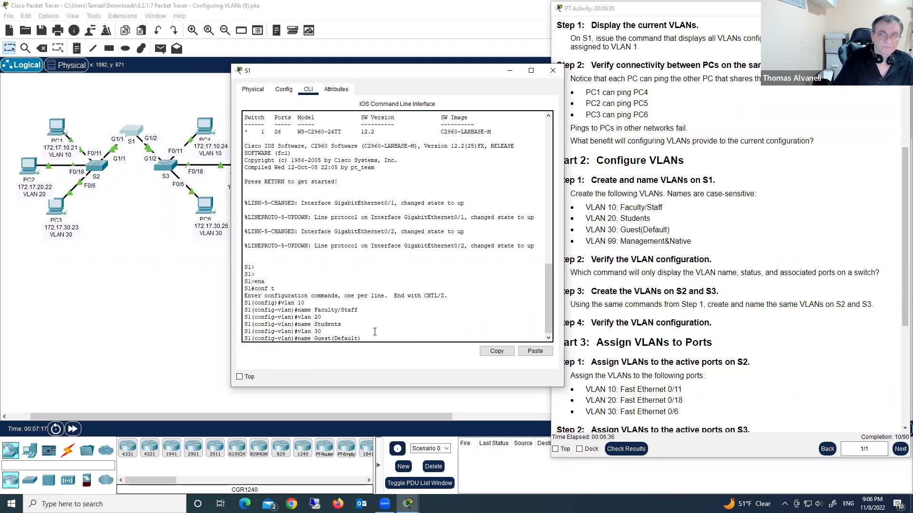
pyautogui.write(')')
pyautogui.press('Return')
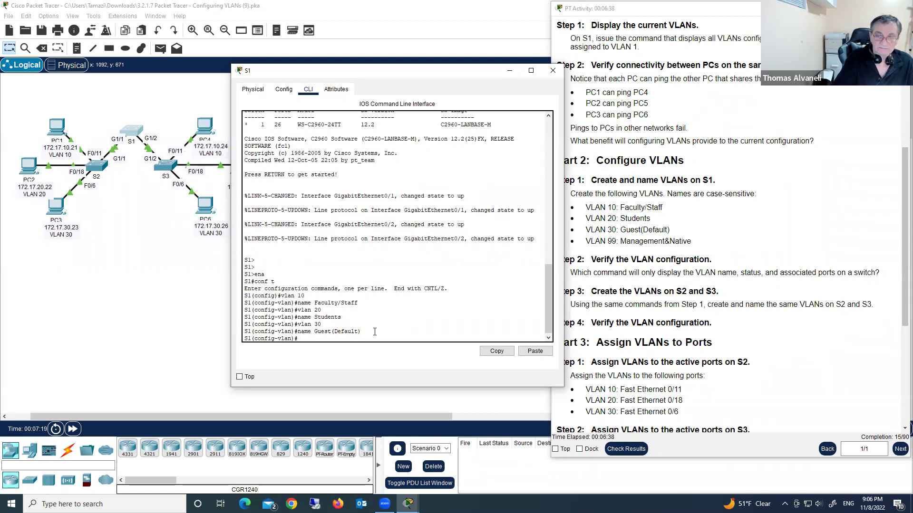
# Create VLAN 99 on S1 with the name Management&Native and close the S1 window.
pyautogui.write('vlan')
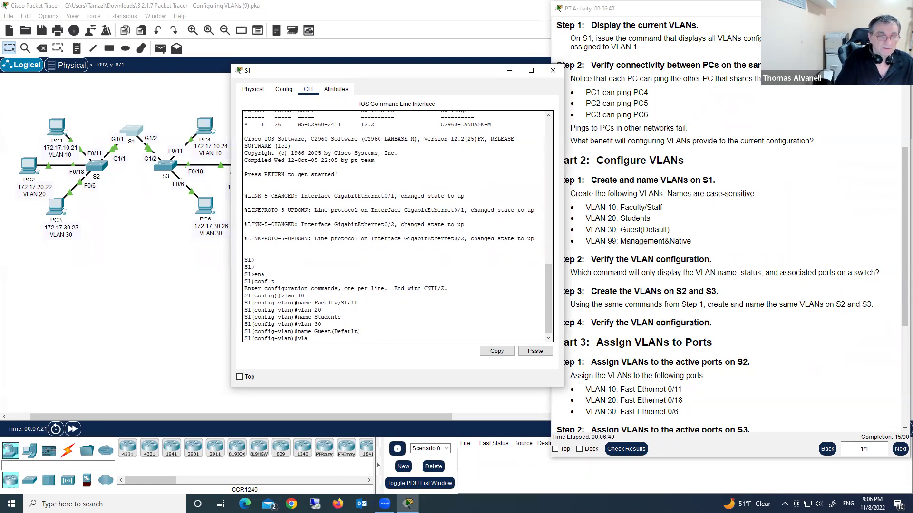
pyautogui.write(' 99')
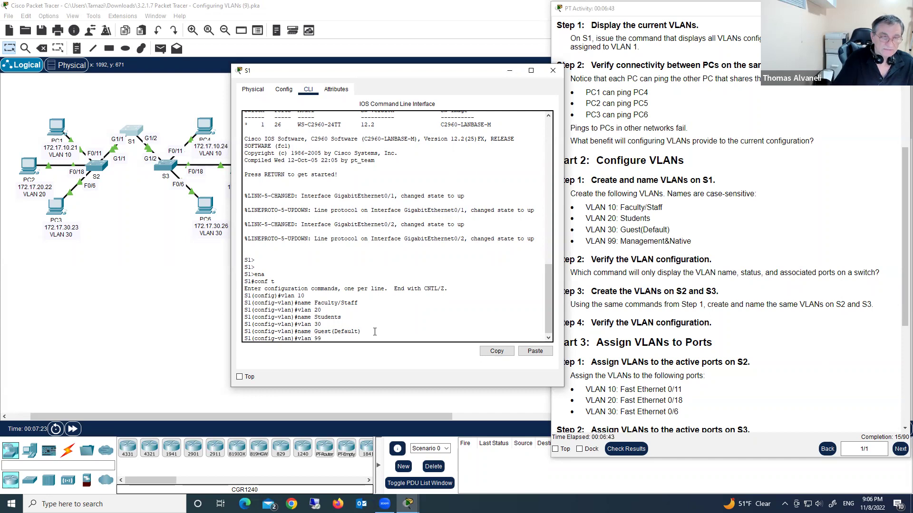
pyautogui.press('Return')
pyautogui.write('name Man')
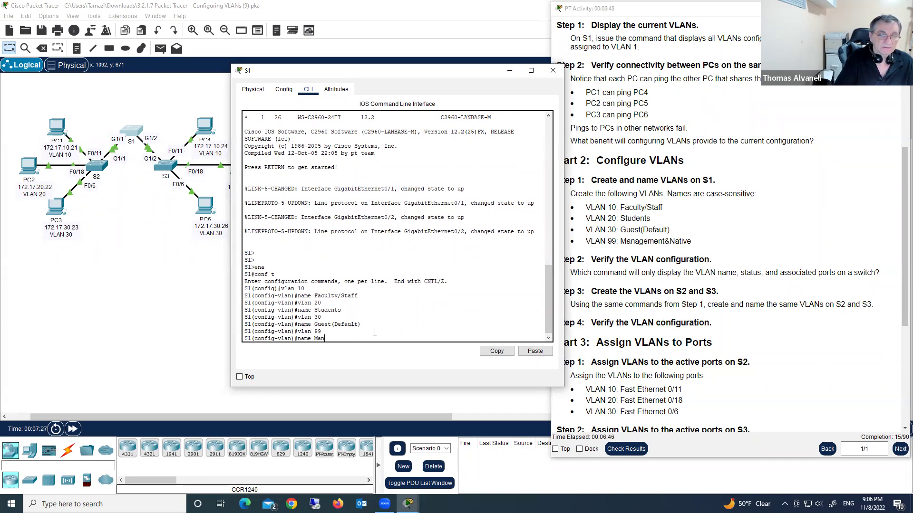
pyautogui.write('agem')
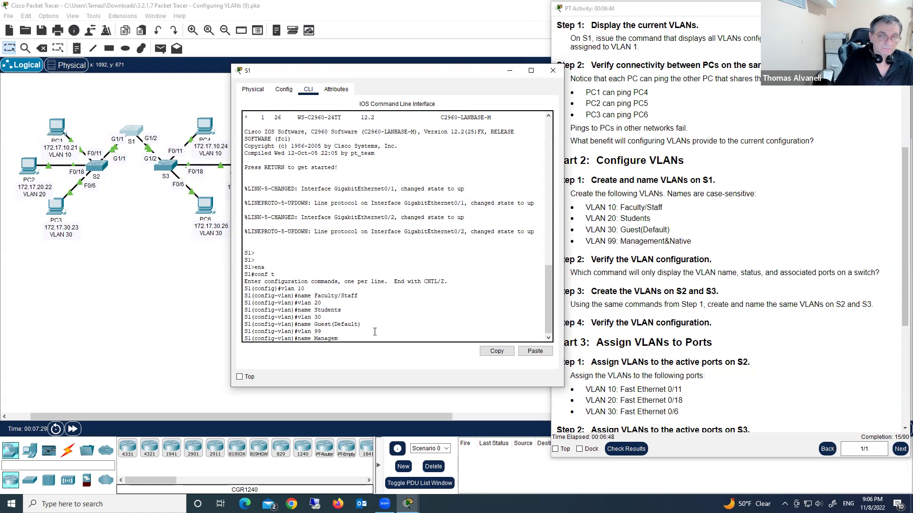
pyautogui.write('ent')
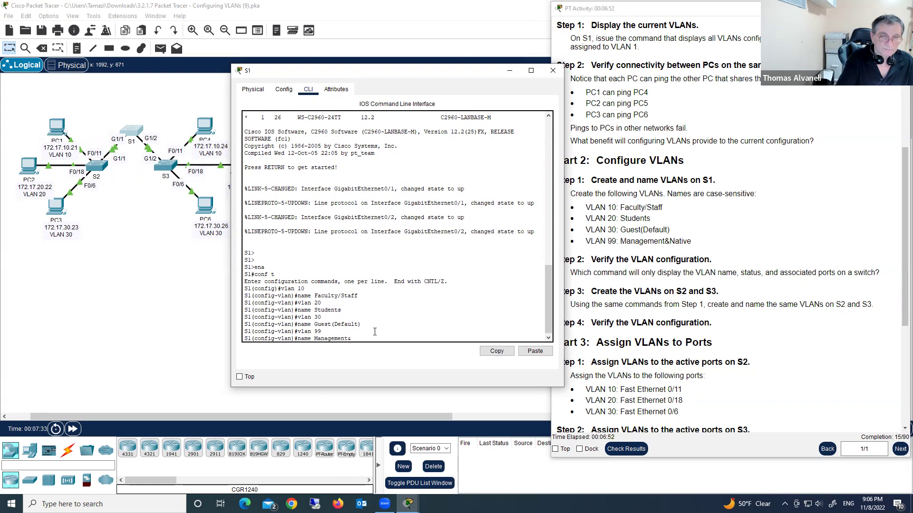
pyautogui.write('&Nativ')
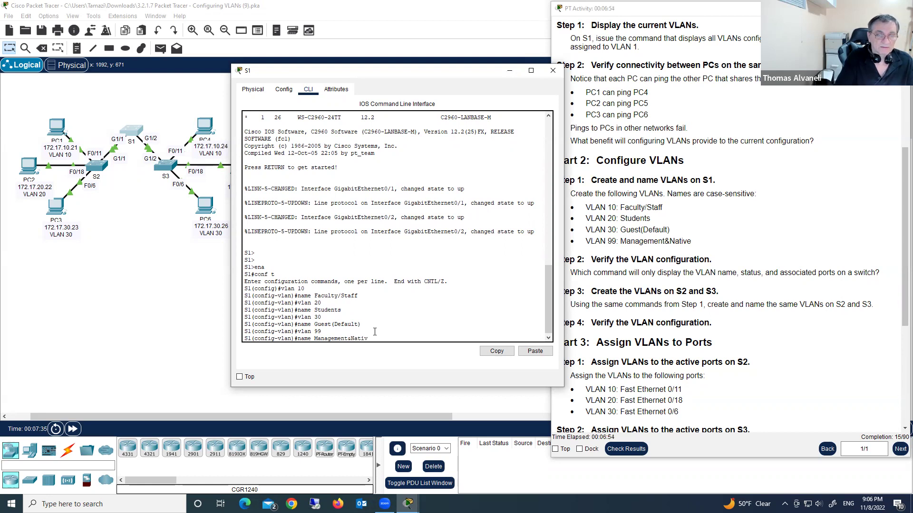
pyautogui.write('e')
pyautogui.press('Return')
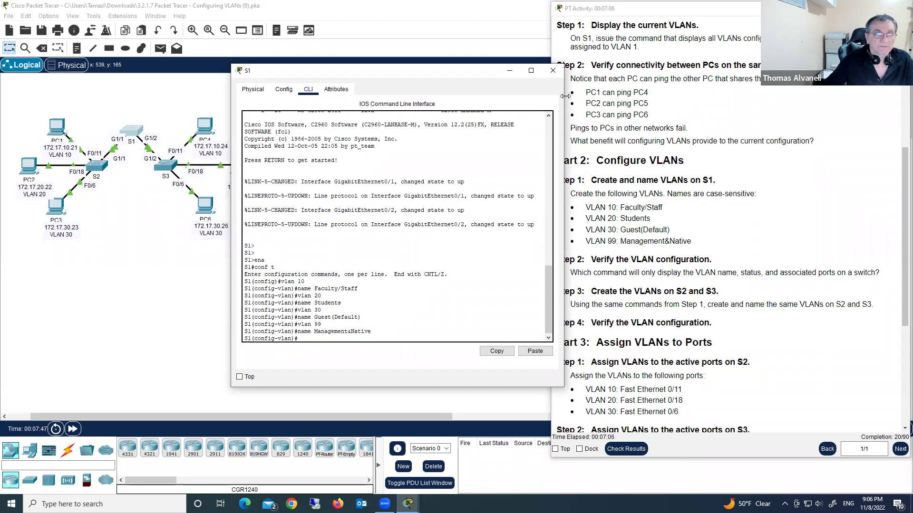
pyautogui.click(552, 72)
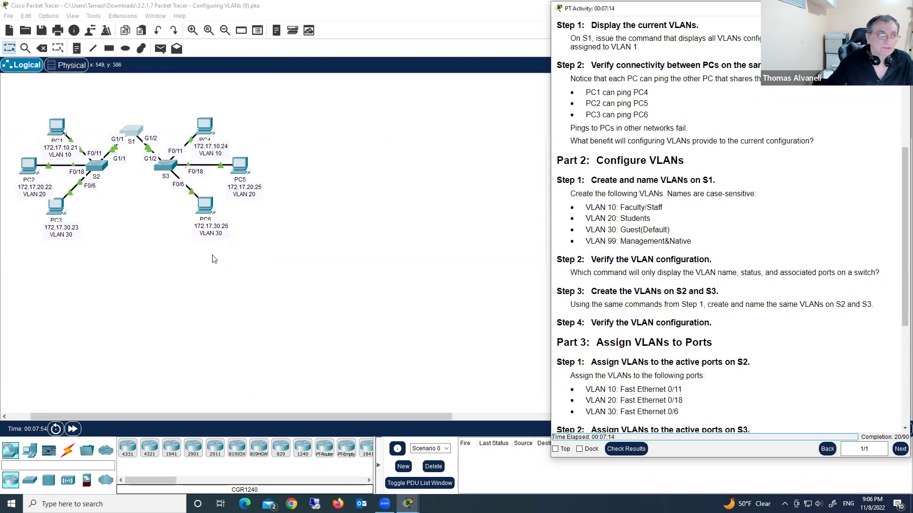
# Open the command line of switch S2 and enter privileged EXEC mode with the command ena.
pyautogui.click(96, 166)
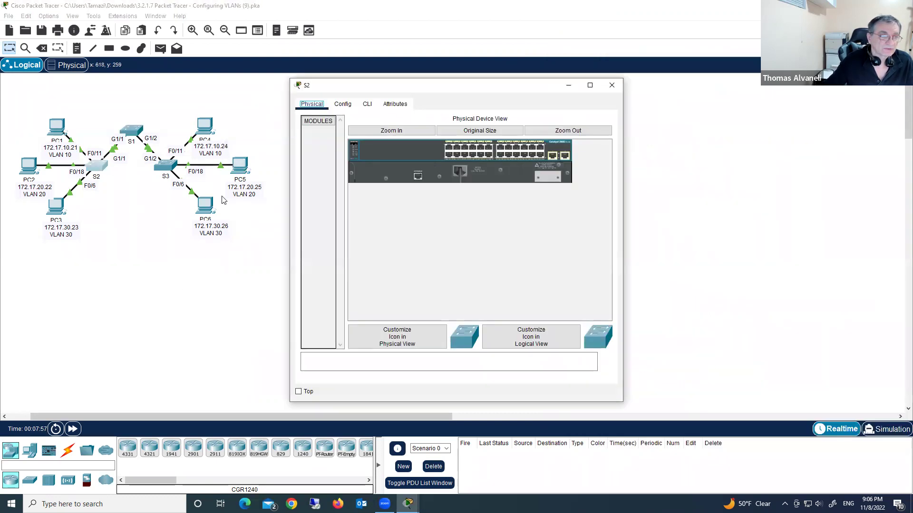
pyautogui.click(368, 104)
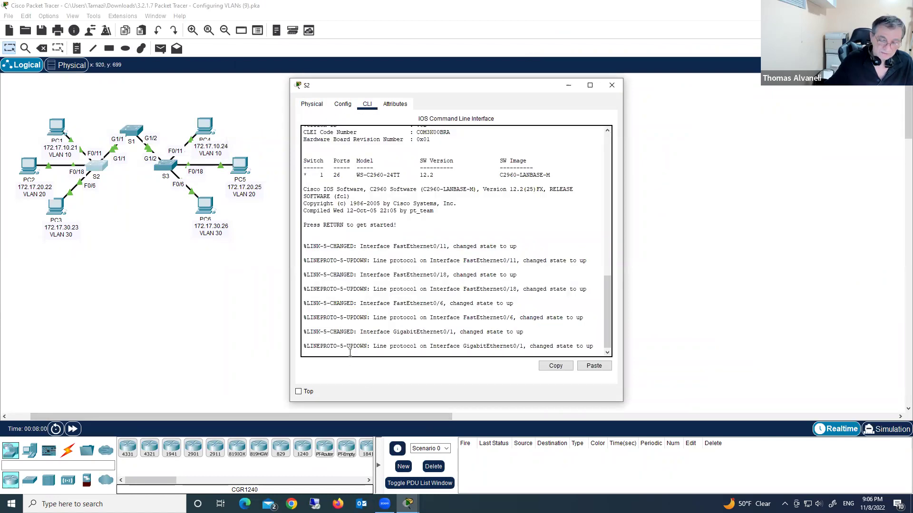
pyautogui.press('Return')
pyautogui.press('Return')
pyautogui.press('Return')
pyautogui.write('ena')
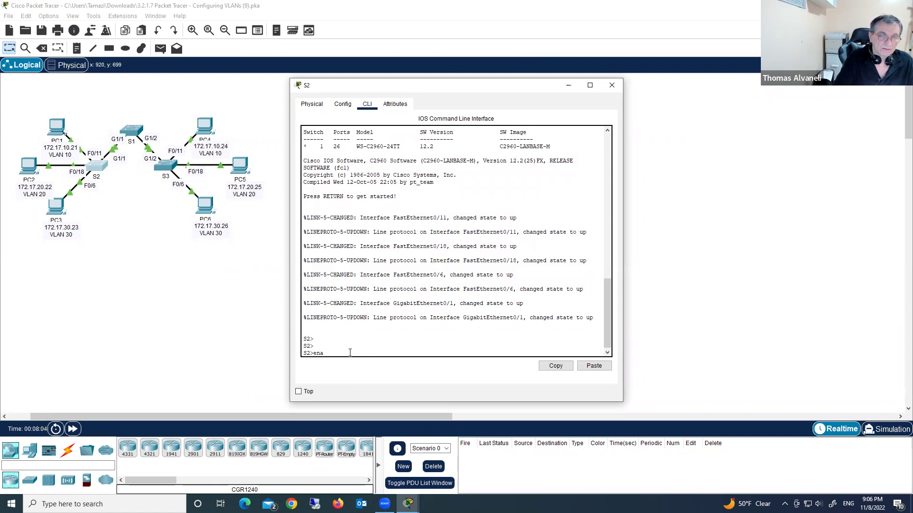
pyautogui.press('Return')
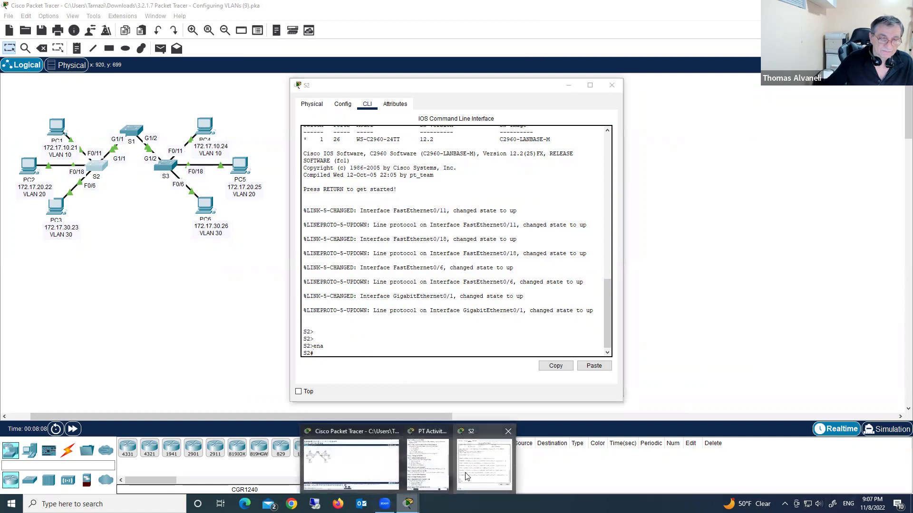
# Bring the activity instructions back into view behind the S2 window and enter global configuration mode on S2 with conf t.
pyautogui.click(446, 477)
pyautogui.click(341, 356)
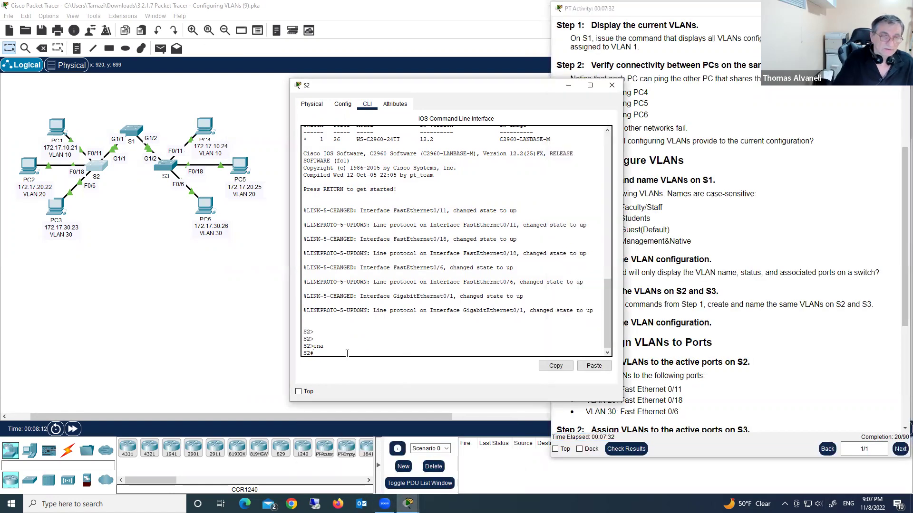
pyautogui.write('cco')
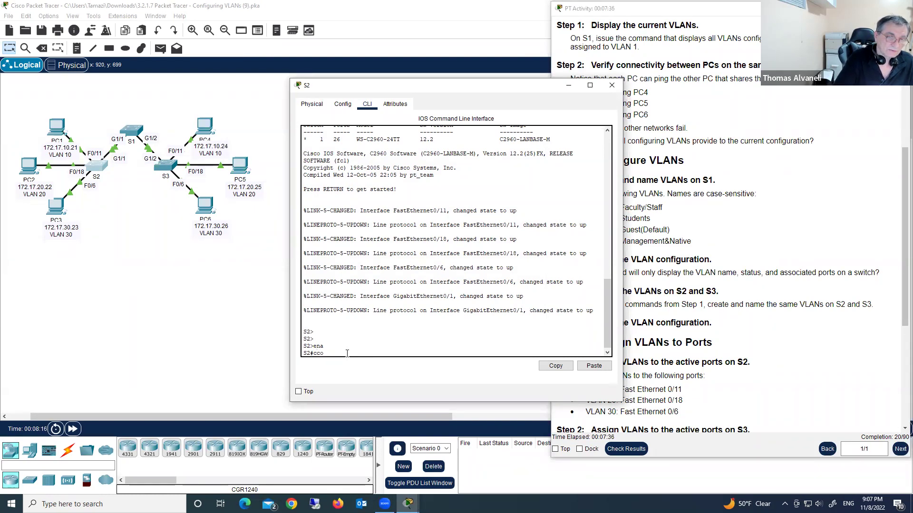
pyautogui.press('BackSpace')
pyautogui.press('BackSpace')
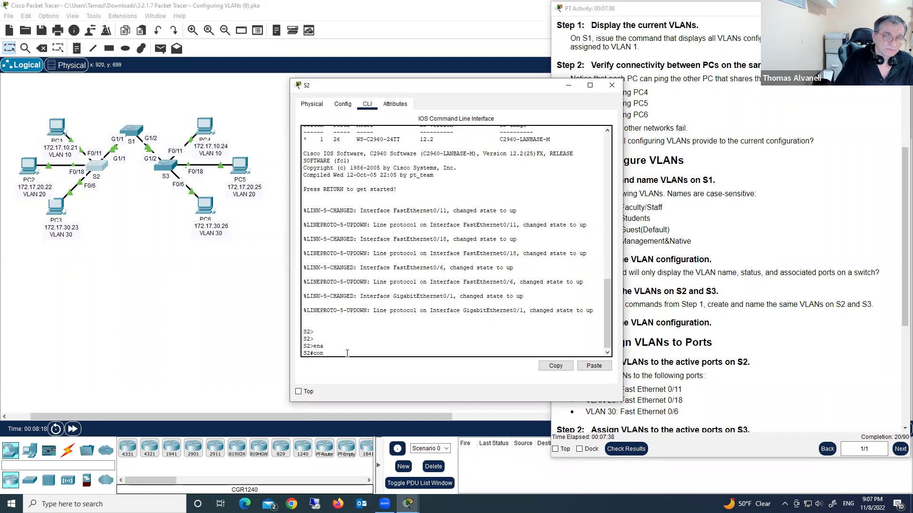
pyautogui.write('onf t')
pyautogui.press('Return')
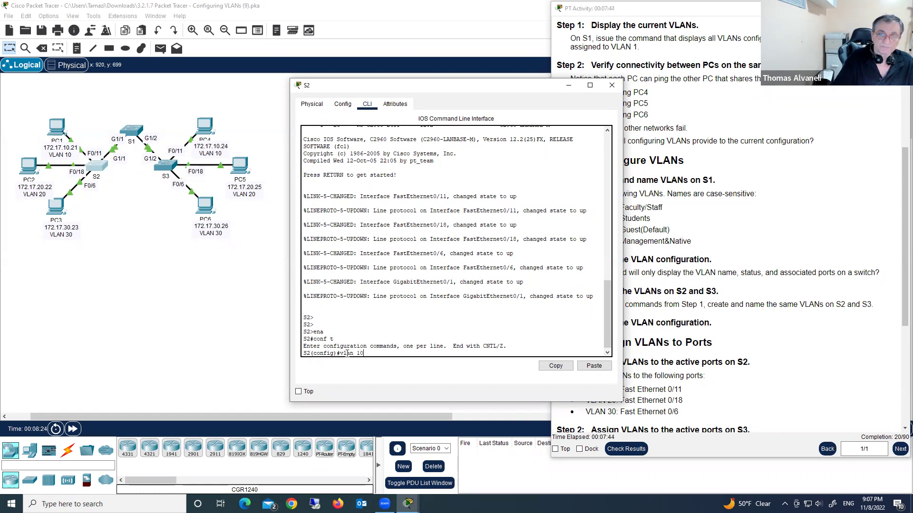
# Create VLAN 10 on S2 and name it Faculty/Staff, keeping the VLAN list in the activity instructions readable beside the S2 window.
pyautogui.write('vlan 10')
pyautogui.press('Return')
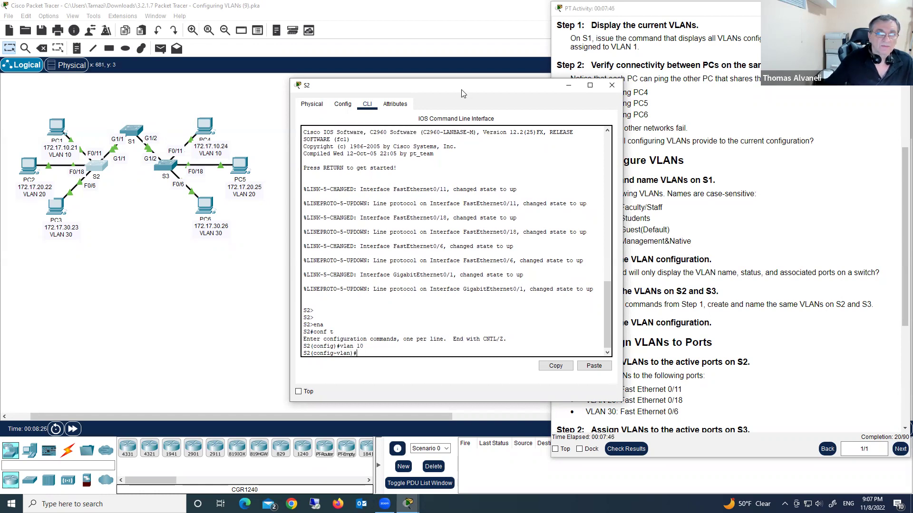
pyautogui.moveTo(442, 90); pyautogui.dragTo(401, 81)
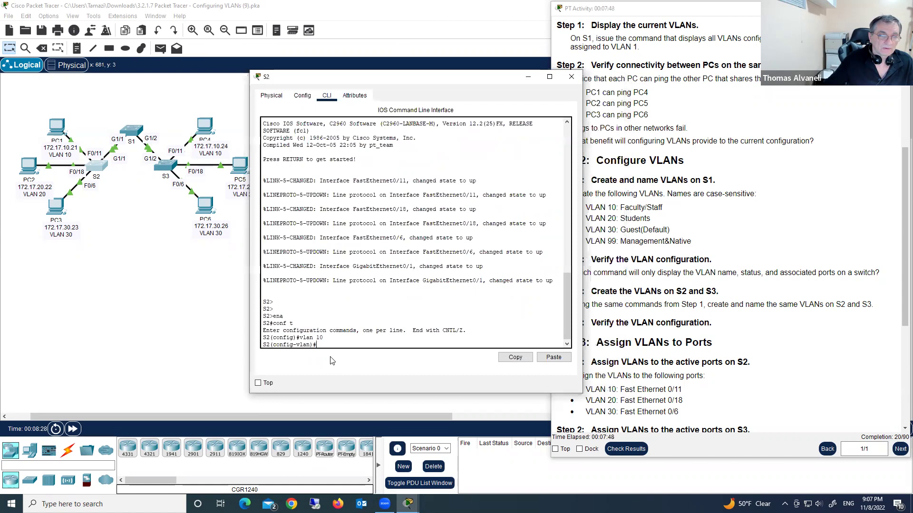
pyautogui.write('name')
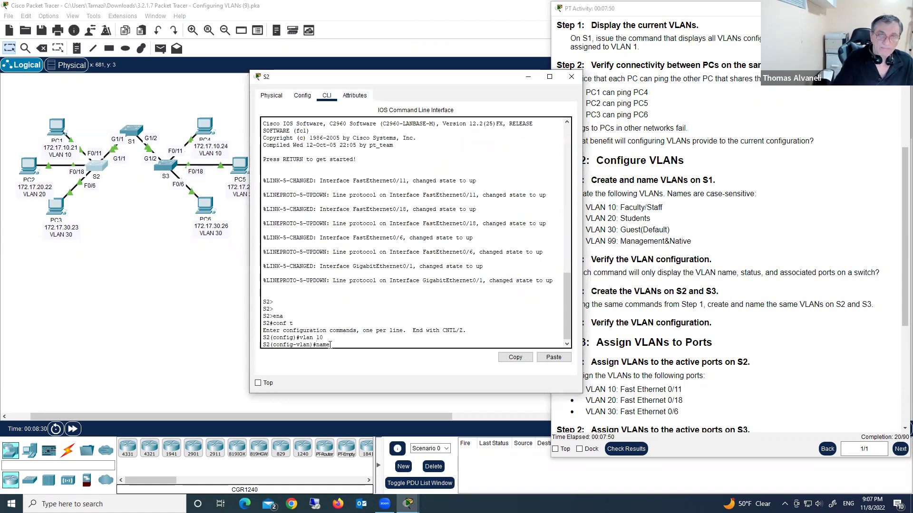
pyautogui.write(' Faculty/')
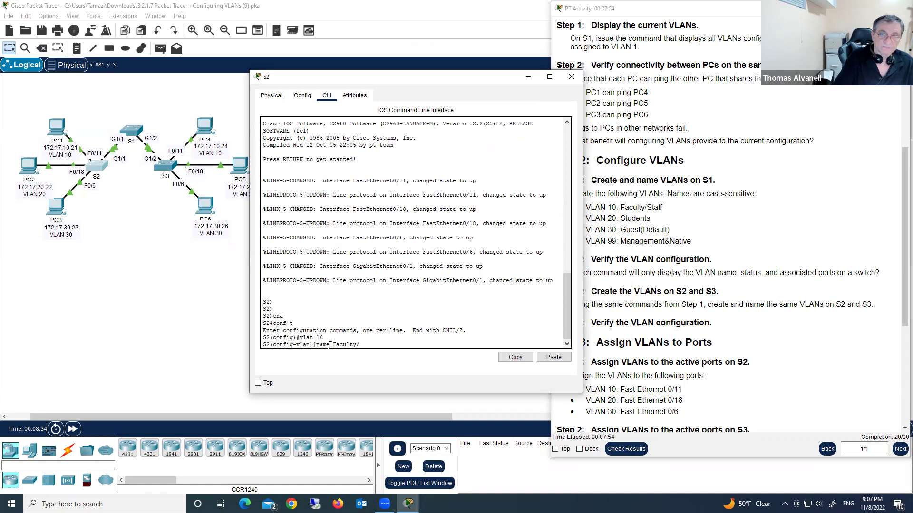
pyautogui.write('Sta')
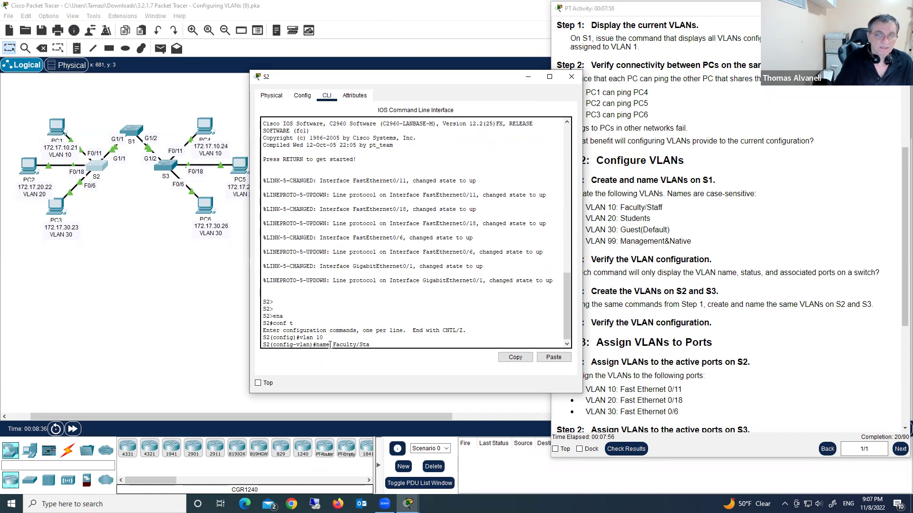
pyautogui.write('ff')
pyautogui.press('Return')
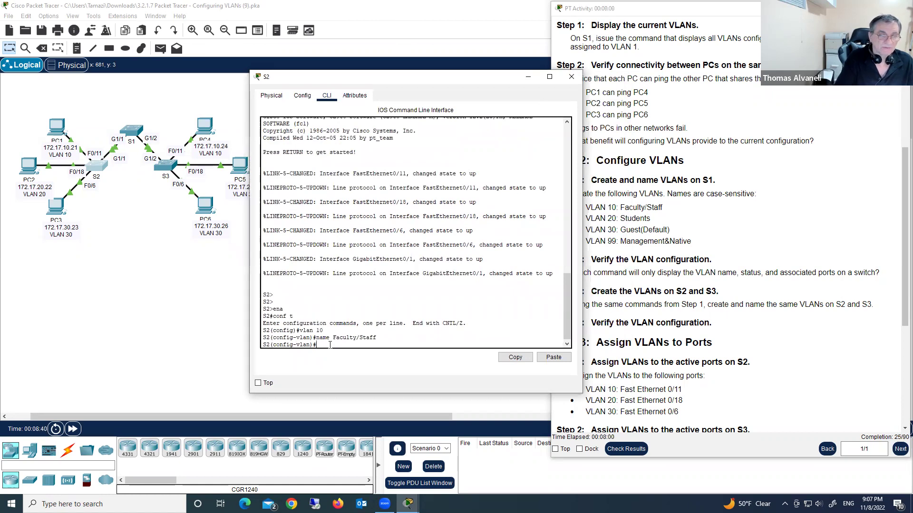
# Create VLAN 20 on S2 and name it Students.
pyautogui.write('vlan 2')
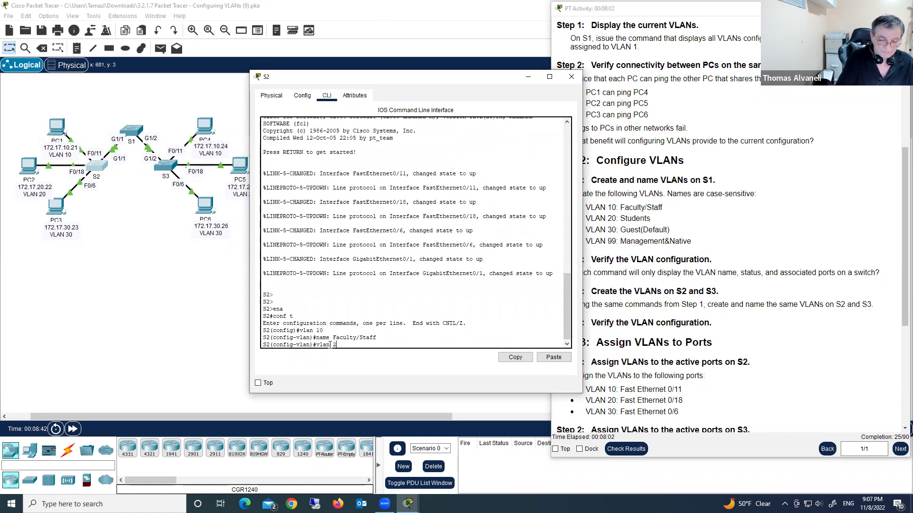
pyautogui.write('0')
pyautogui.press('Return')
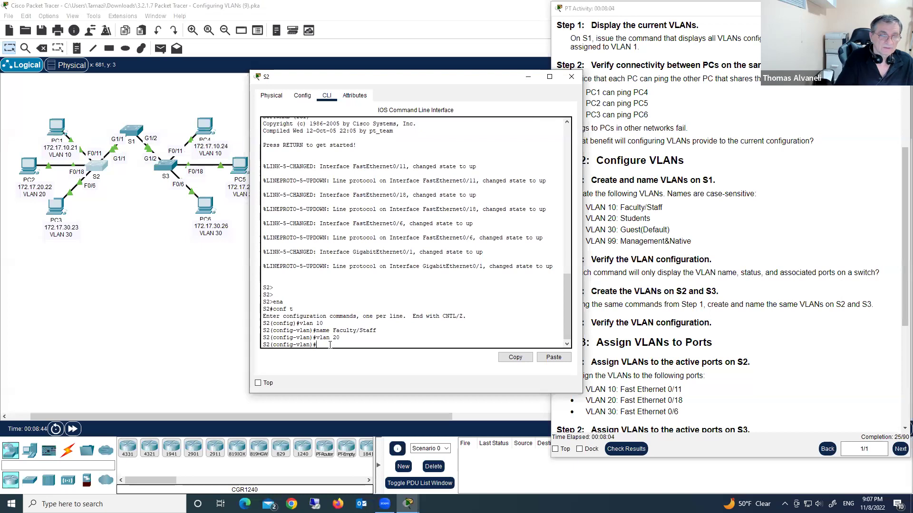
pyautogui.write('name Stude')
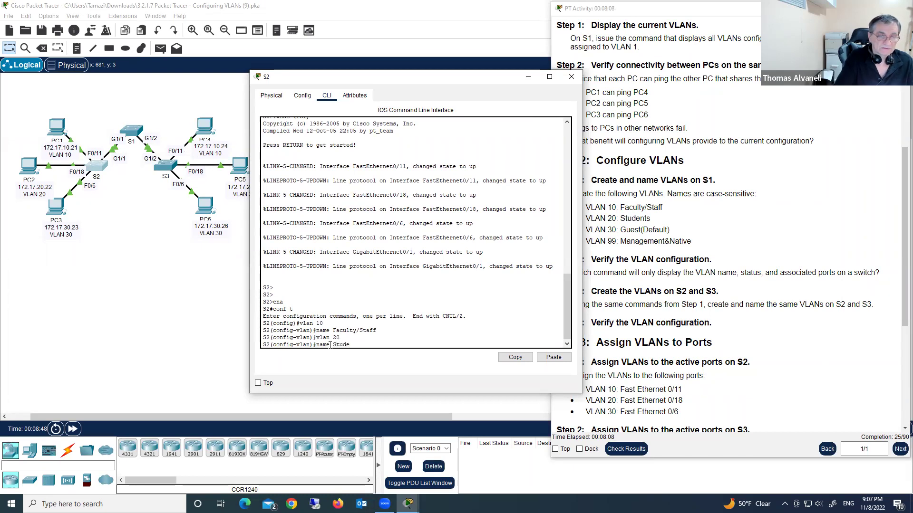
pyautogui.write('nts')
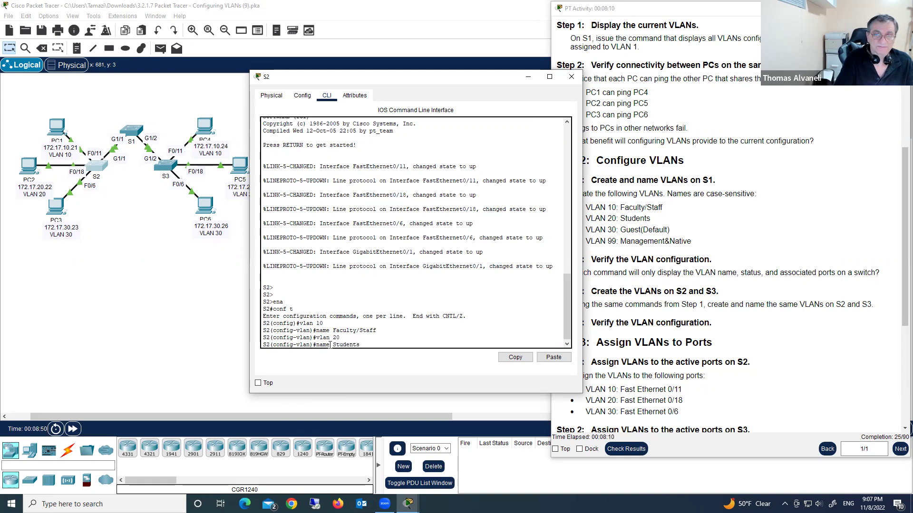
pyautogui.press('Return')
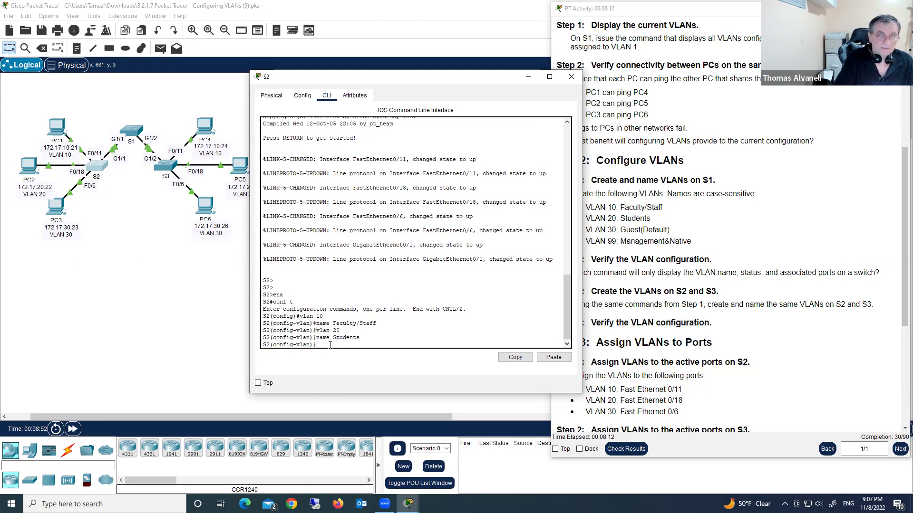
# Create VLAN 30 on S2 and name it Guest(Default).
pyautogui.press('Up')
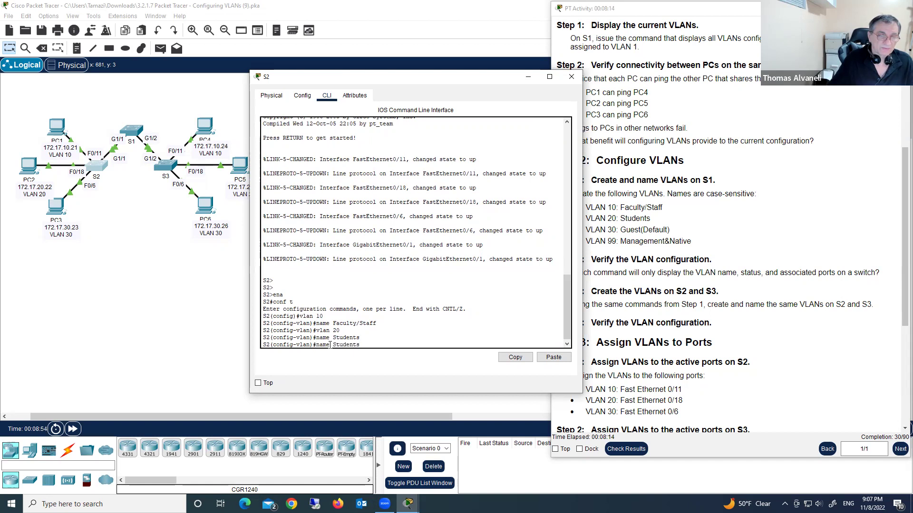
pyautogui.press('Up')
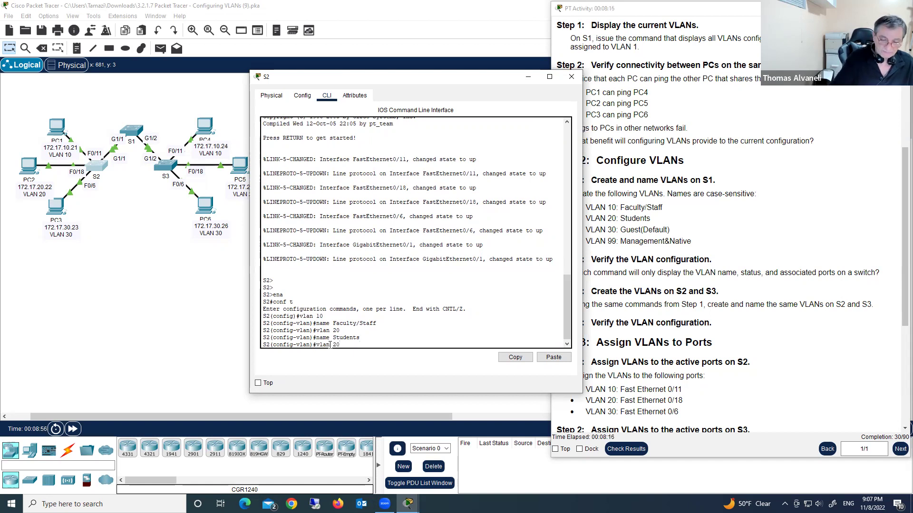
pyautogui.write('3')
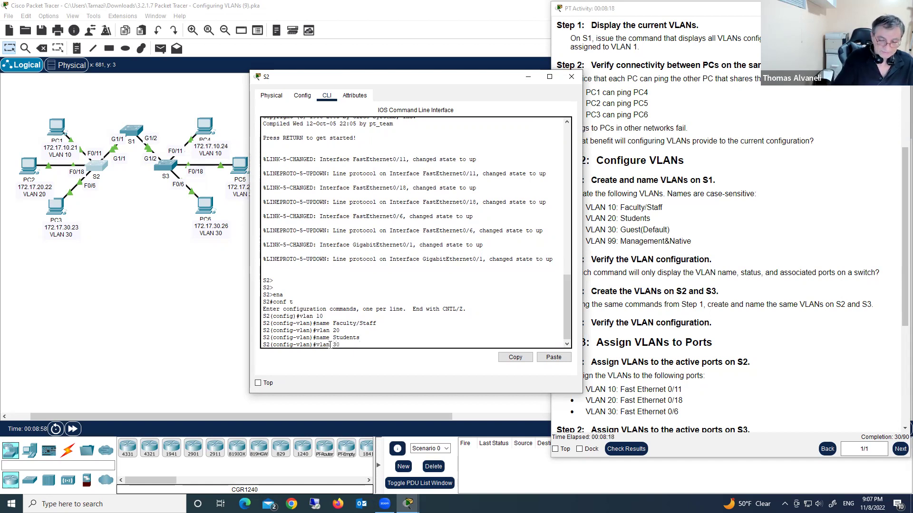
pyautogui.write('0')
pyautogui.press('Return')
pyautogui.write('name')
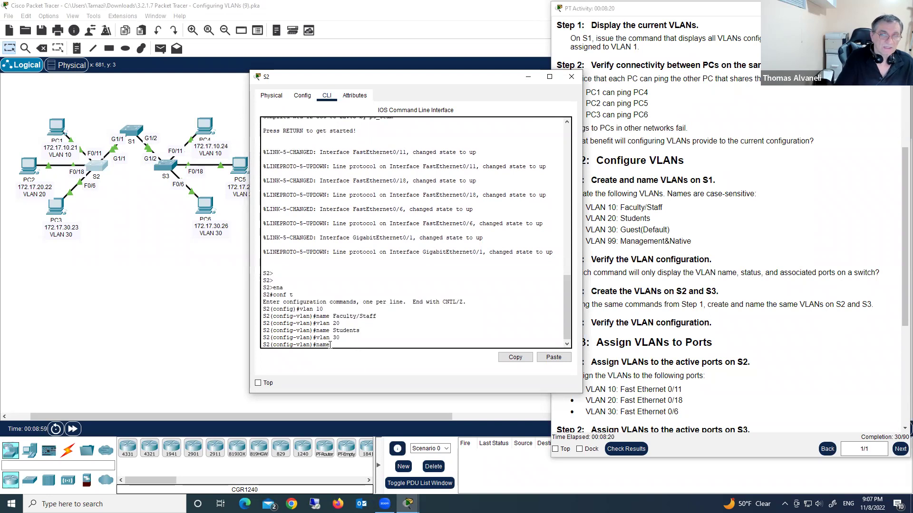
pyautogui.write(' Guest')
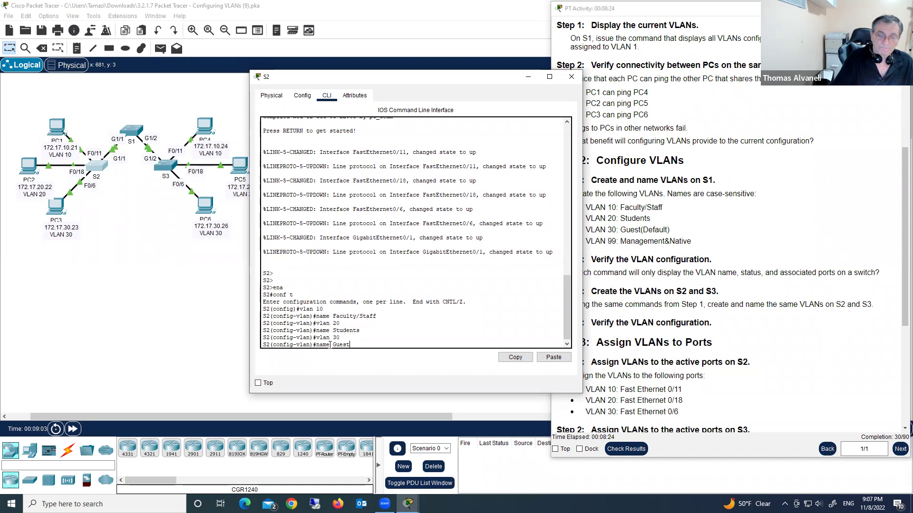
pyautogui.write('(Default')
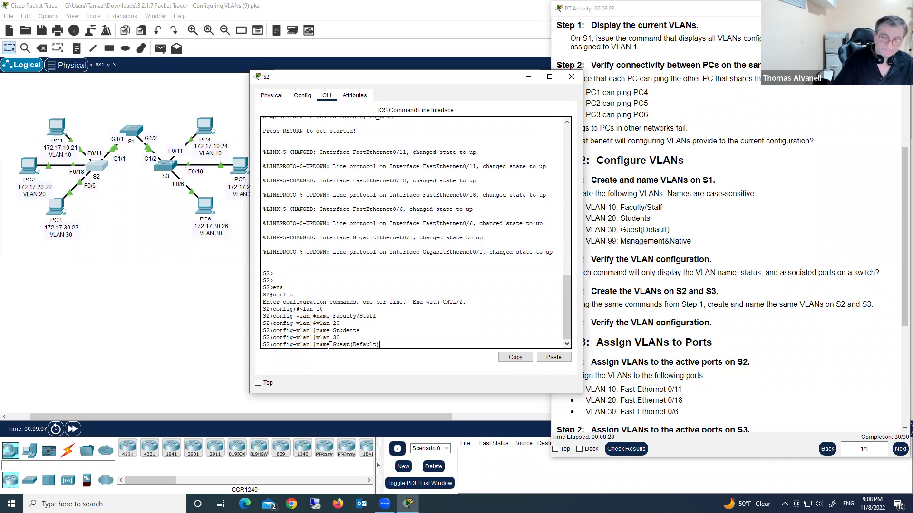
pyautogui.press('Return')
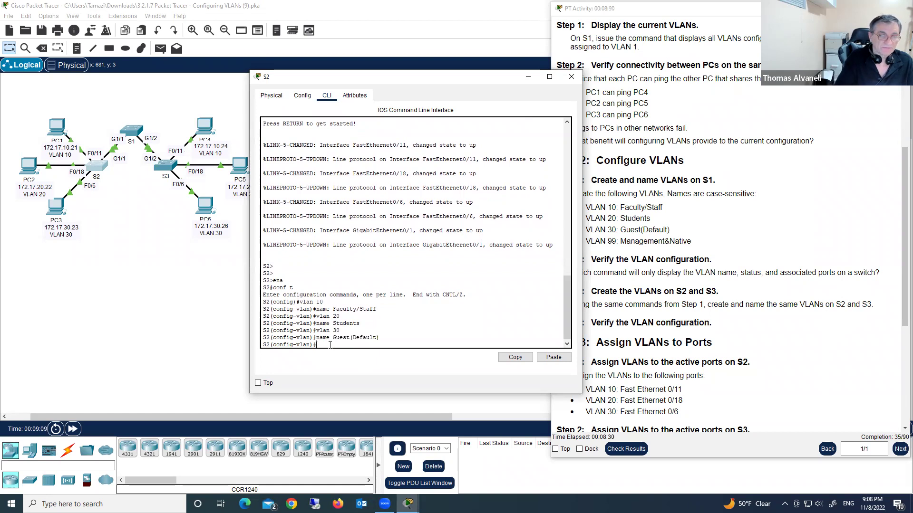
# Create VLAN 99 on S2 with the name Management&Native and close the S2 window.
pyautogui.write('vlan 99')
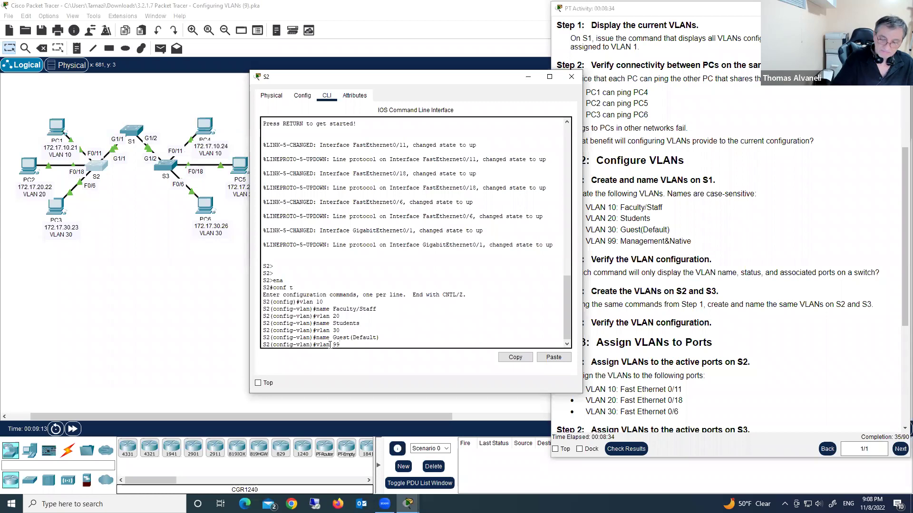
pyautogui.press('Return')
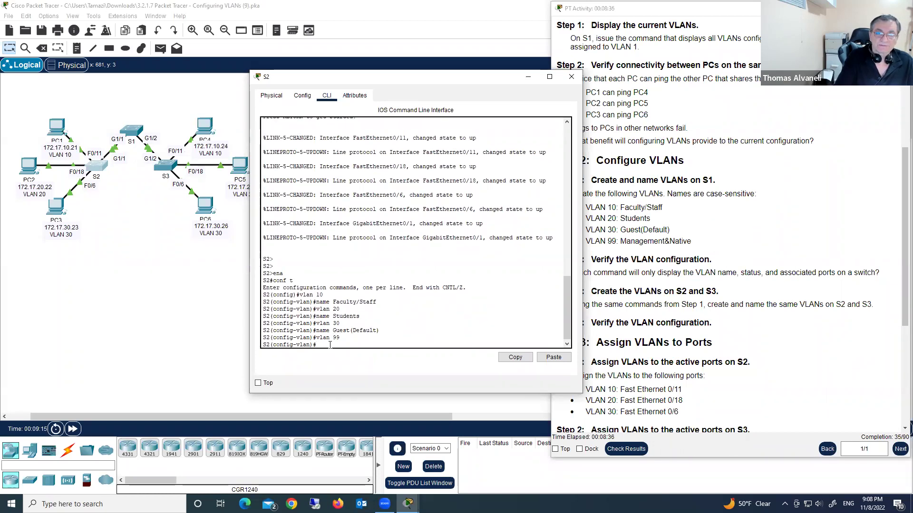
pyautogui.write('name')
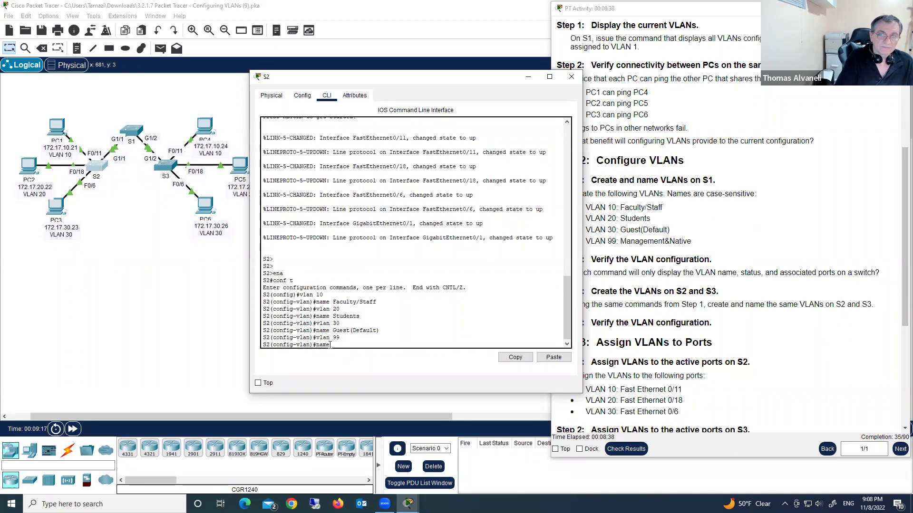
pyautogui.write(' Mana')
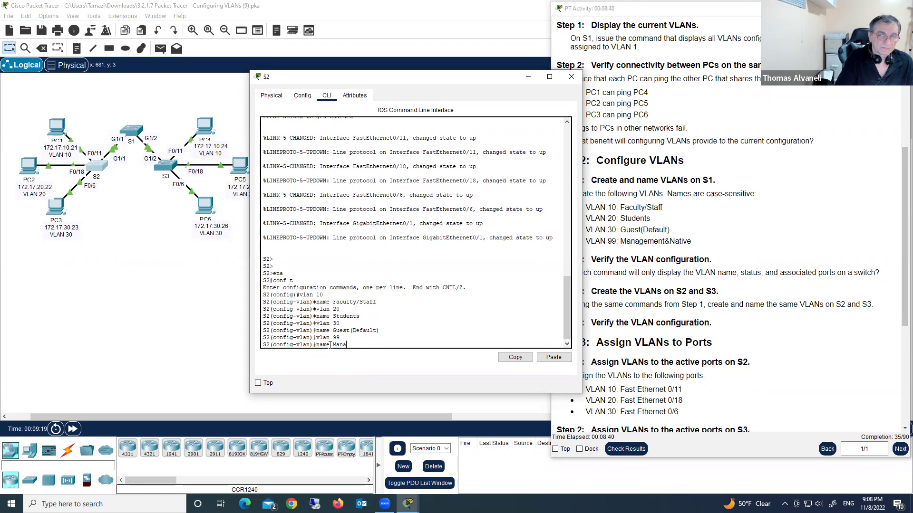
pyautogui.write('gement')
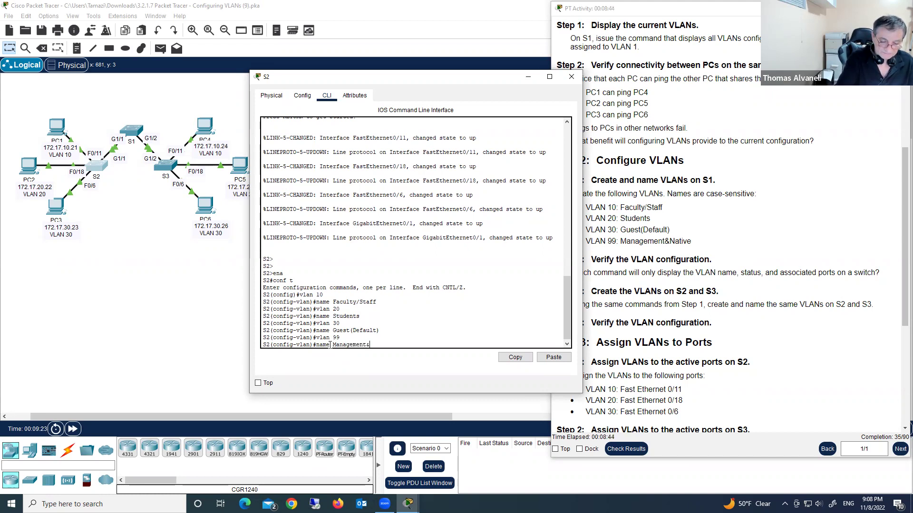
pyautogui.write('&Naati')
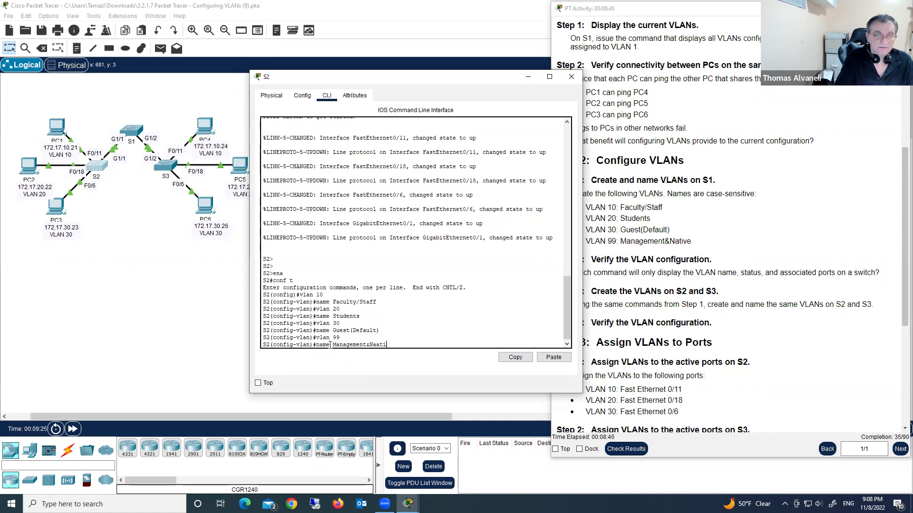
pyautogui.press('BackSpace')
pyautogui.press('BackSpace')
pyautogui.press('BackSpace')
pyautogui.write('tiv')
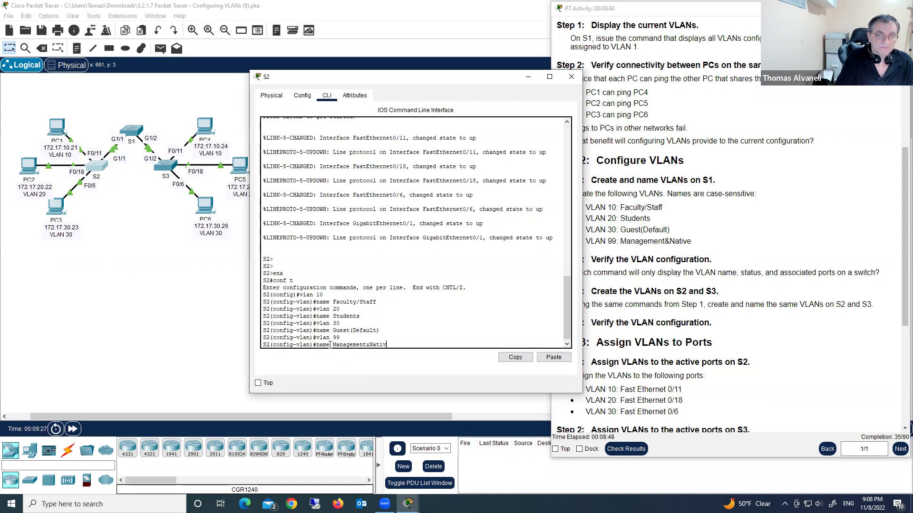
pyautogui.write('e')
pyautogui.press('Return')
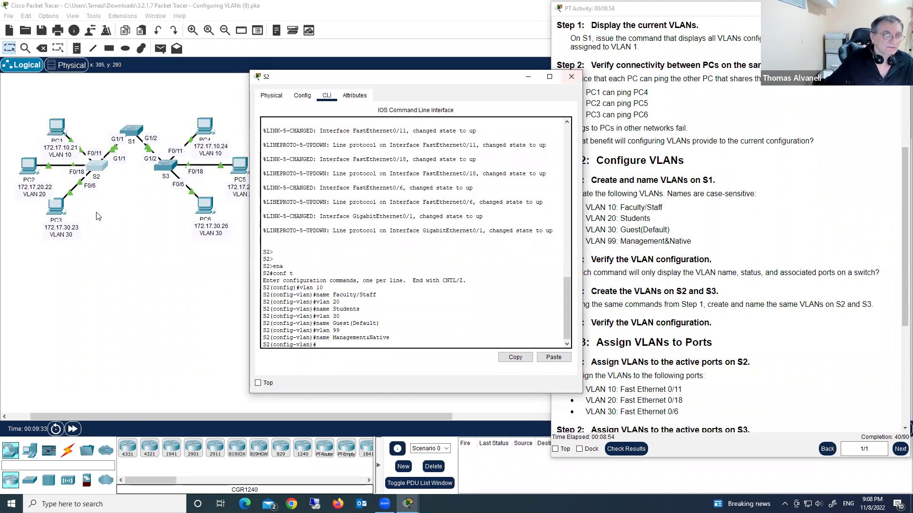
pyautogui.click(577, 77)
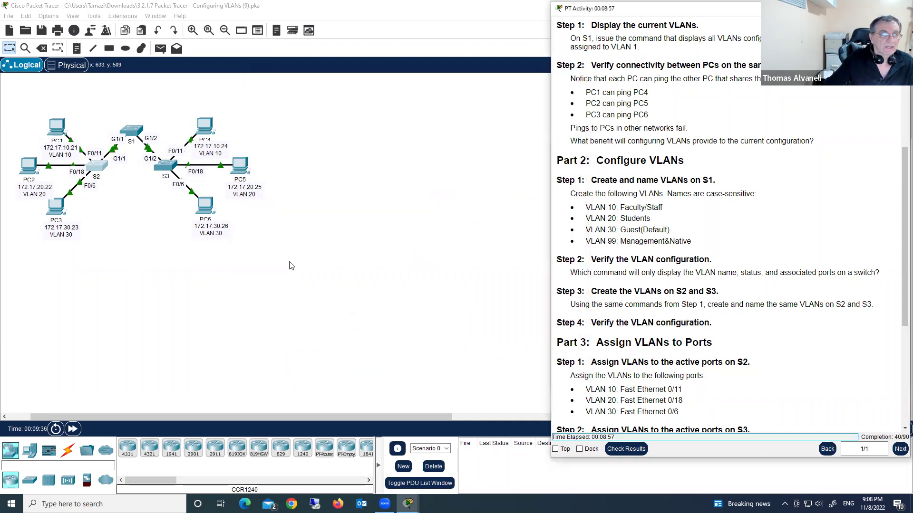
# Open the command line of switch S3 and enter privileged EXEC mode with the command ena.
pyautogui.click(163, 176)
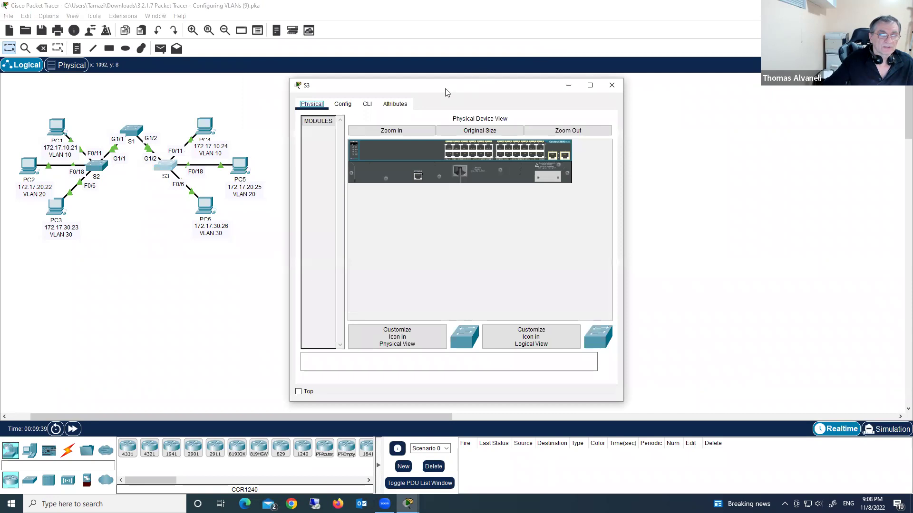
pyautogui.moveTo(408, 84); pyautogui.dragTo(372, 78)
pyautogui.click(331, 99)
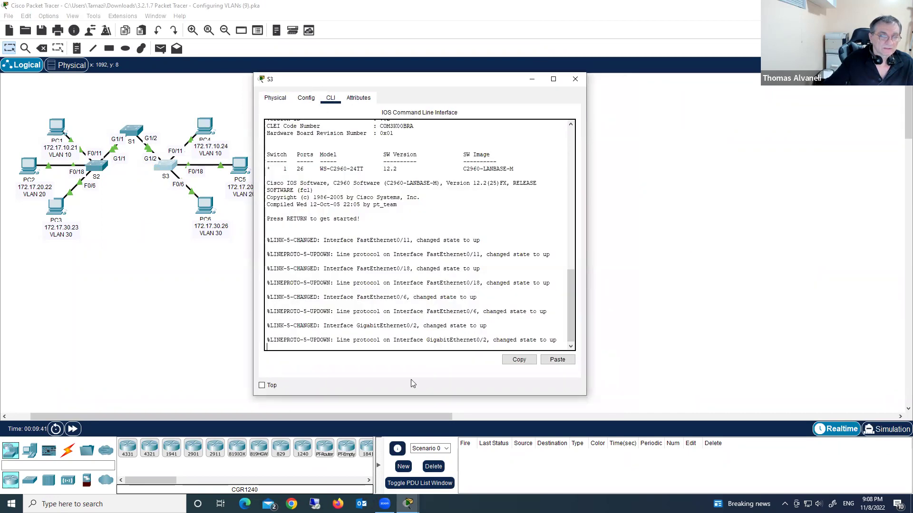
pyautogui.press('Return')
pyautogui.press('Return')
pyautogui.press('Return')
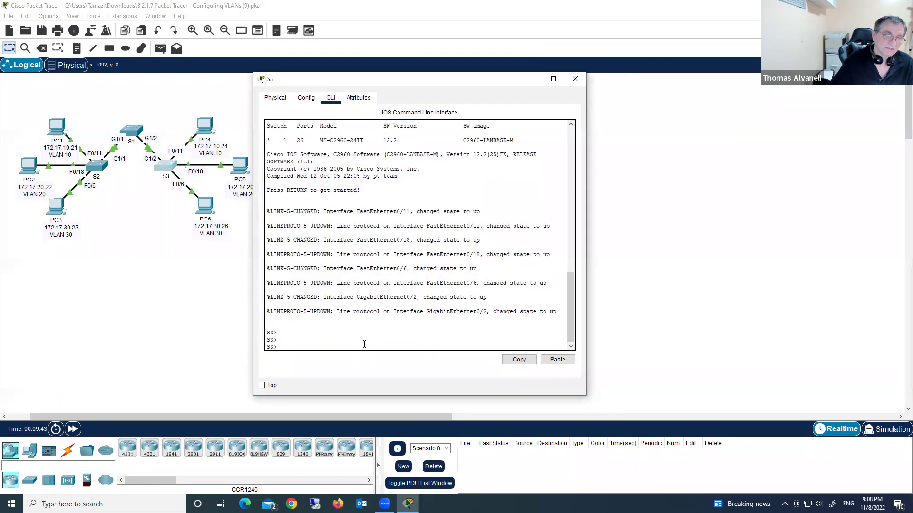
pyautogui.write('en')
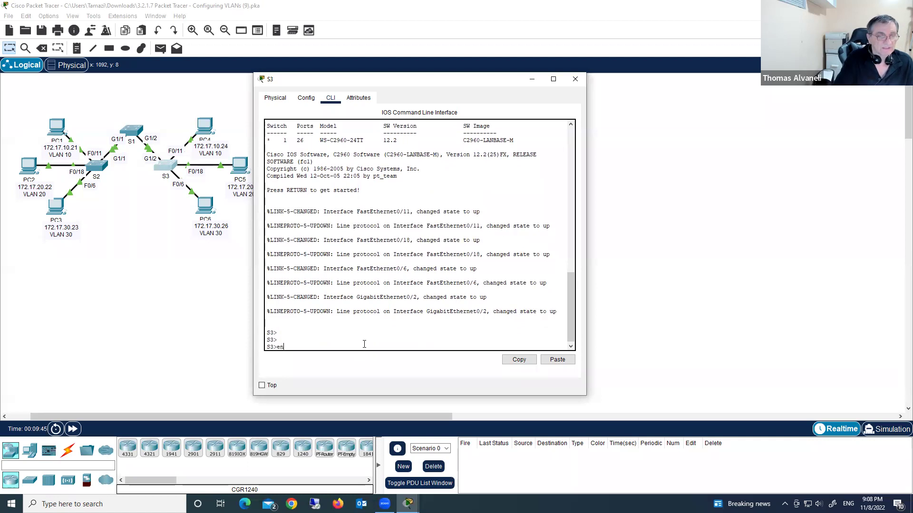
pyautogui.write('a')
pyautogui.press('Return')
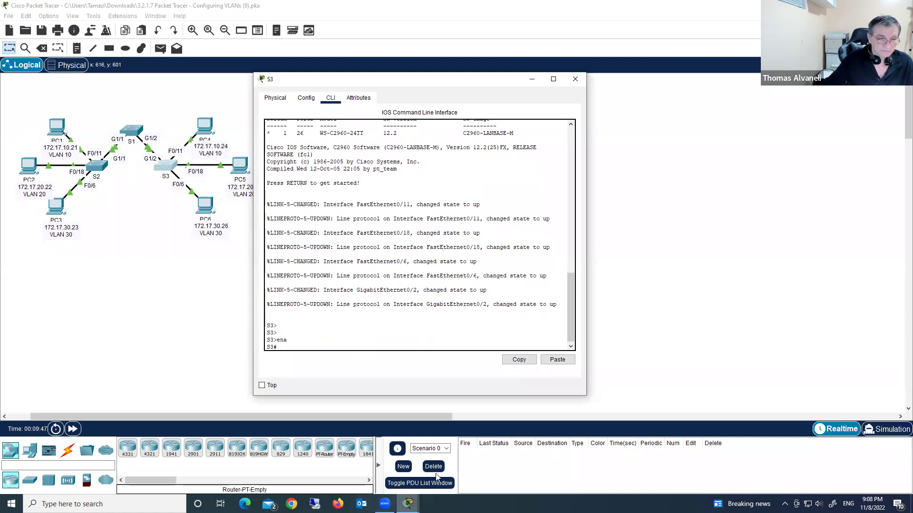
# Bring the activity instructions back into view beside the S3 window and enter global configuration mode on S3 with conf t.
pyautogui.click(408, 503)
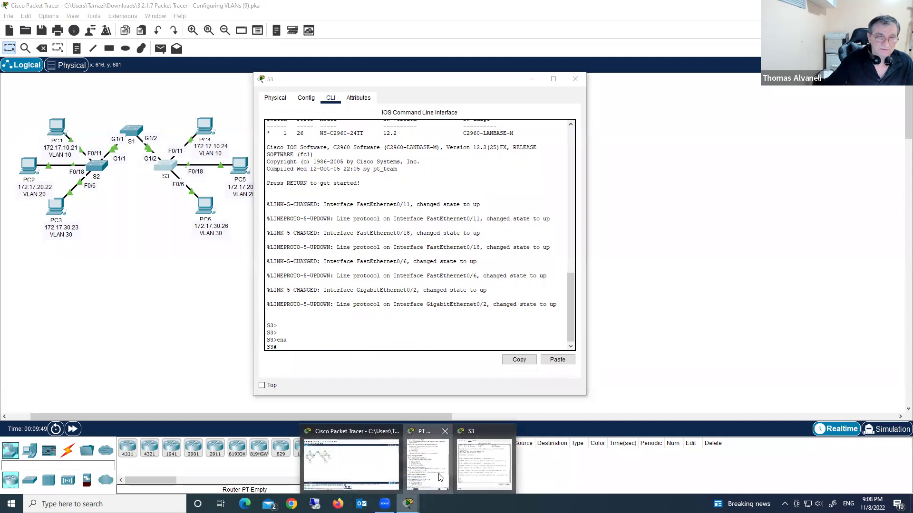
pyautogui.click(440, 478)
pyautogui.click(294, 349)
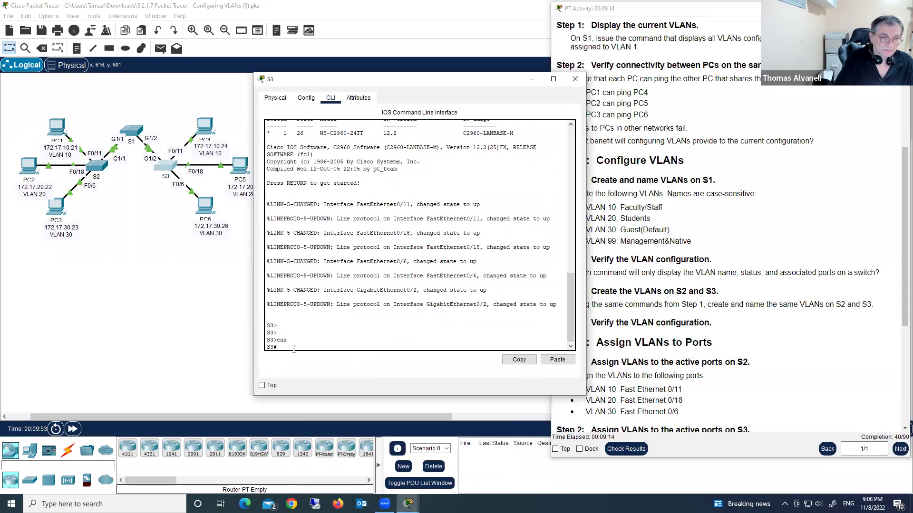
pyautogui.write('conf t')
pyautogui.press('Return')
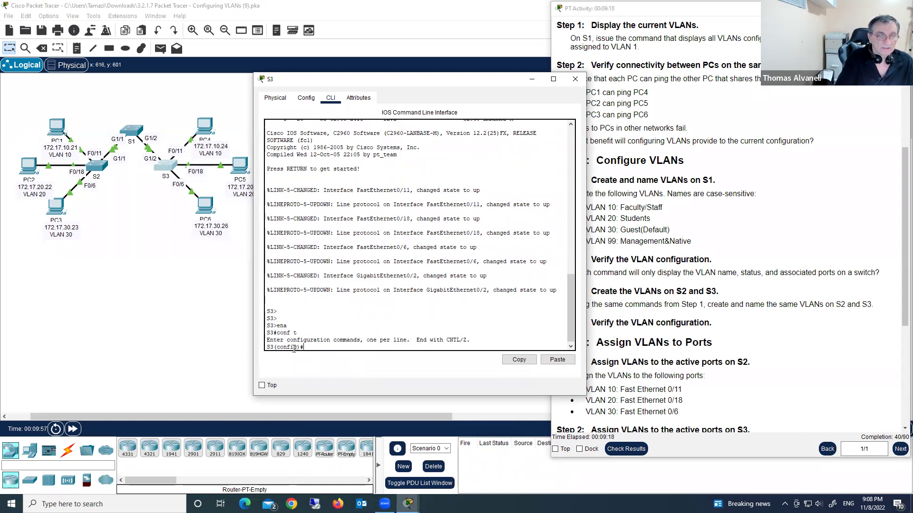
# Create VLAN 10 on S3 and name it Faculty/Staff.
pyautogui.write('vlan 10')
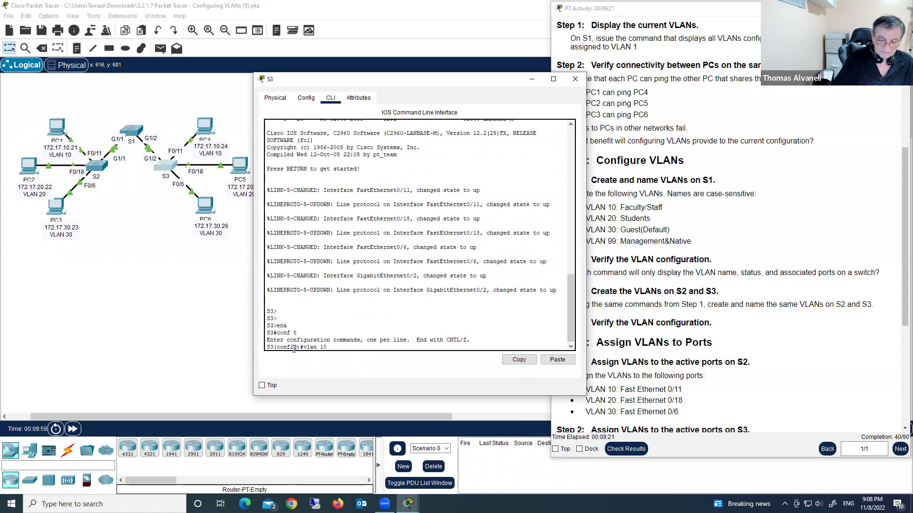
pyautogui.press('Return')
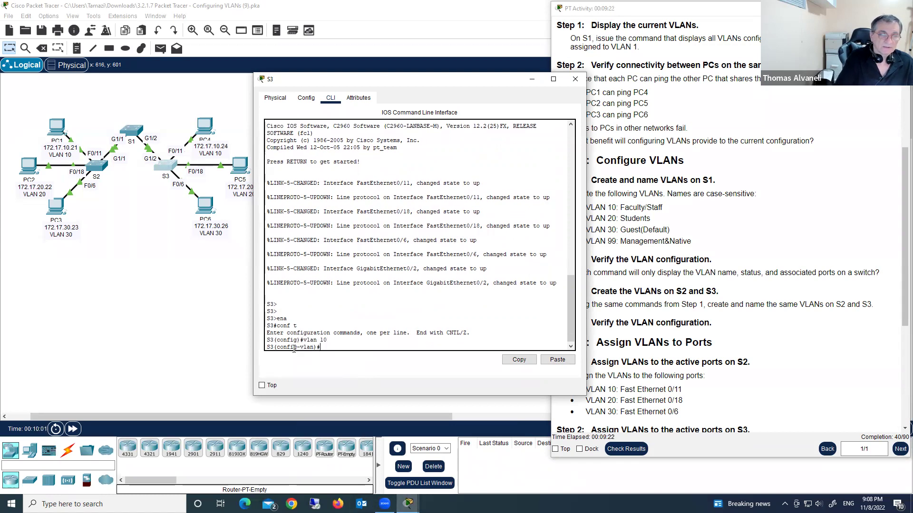
pyautogui.write('name Fa')
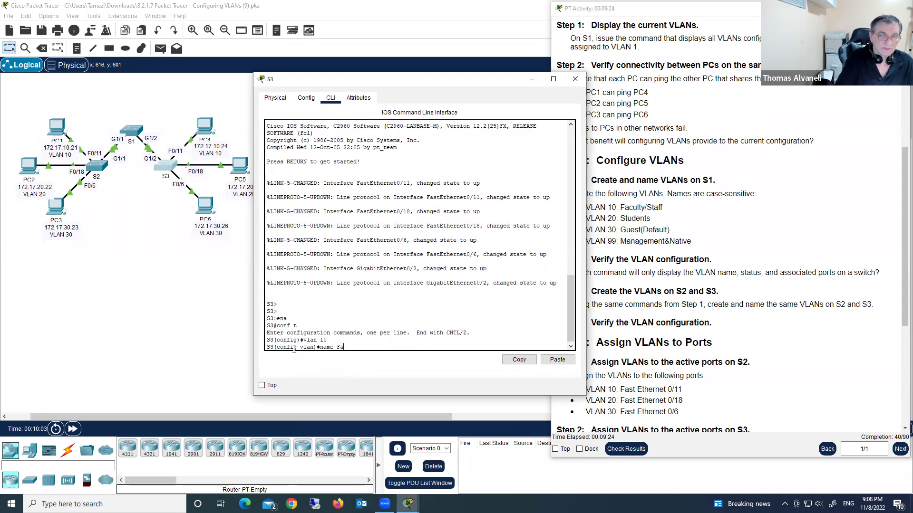
pyautogui.write('culty/')
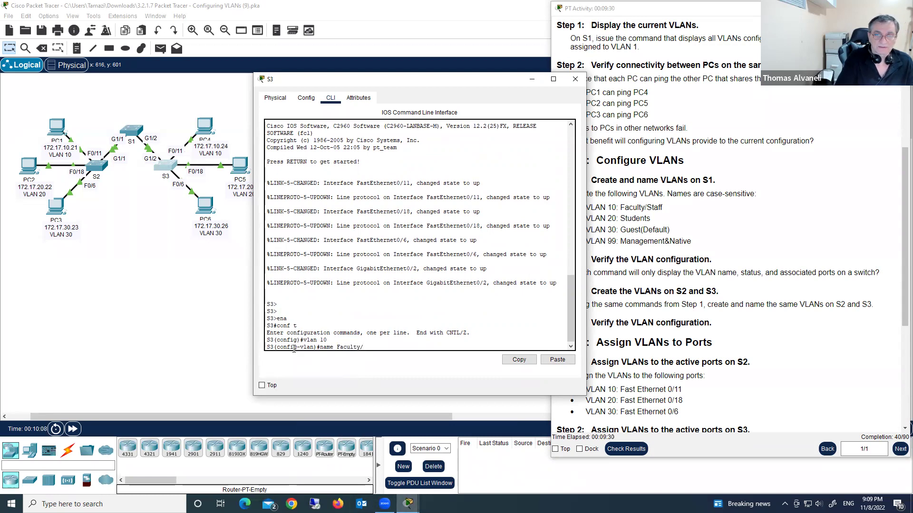
pyautogui.write('Staf')
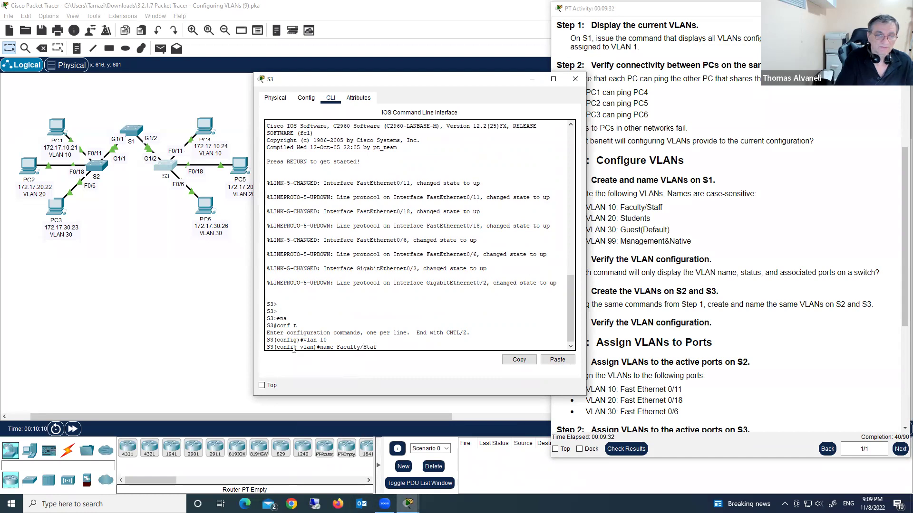
pyautogui.write('f')
pyautogui.press('Return')
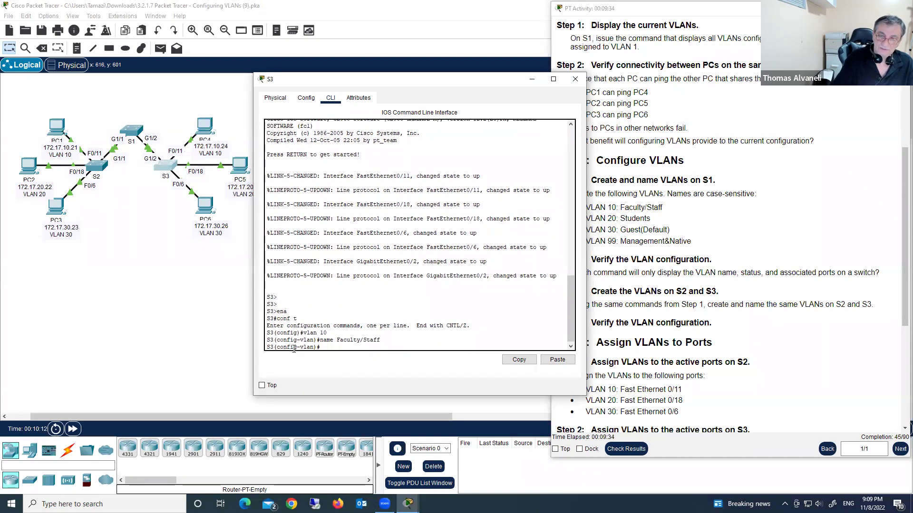
# Create VLAN 20 on S3 with the name Students.
pyautogui.write('vlan')
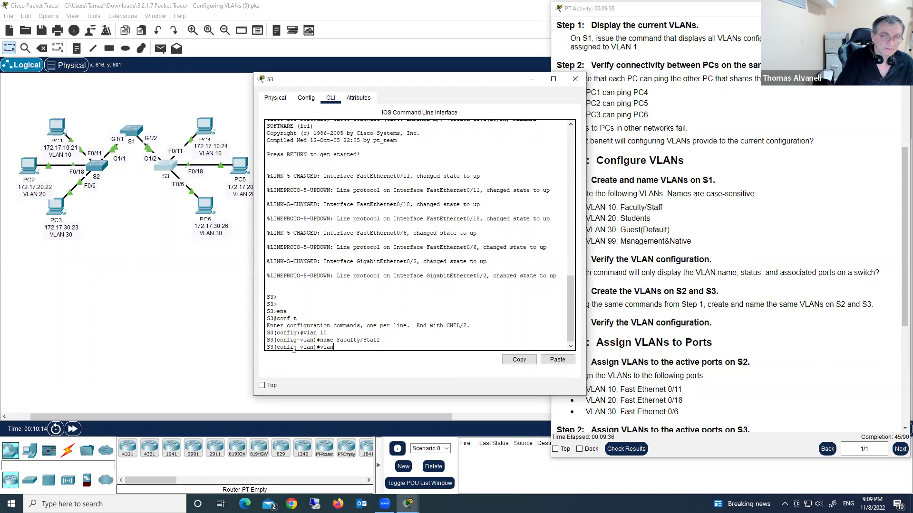
pyautogui.write(' 20')
pyautogui.press('Return')
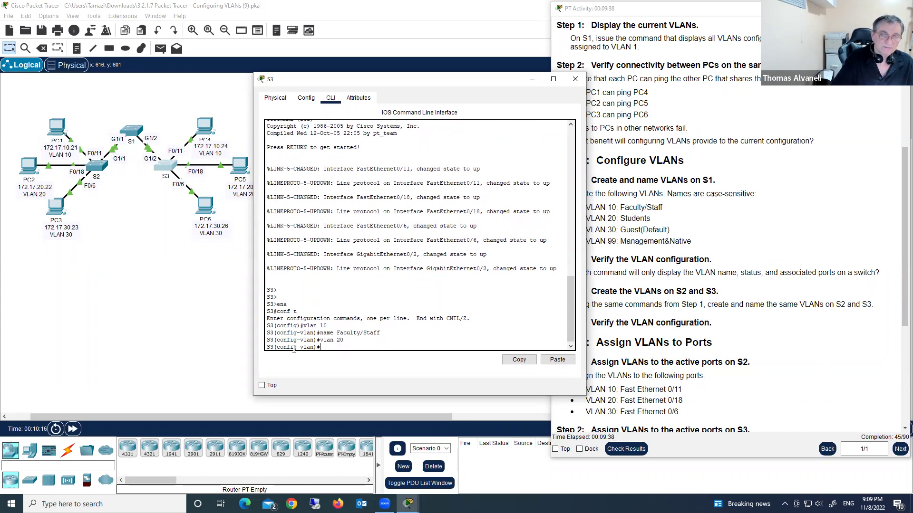
pyautogui.write('nam')
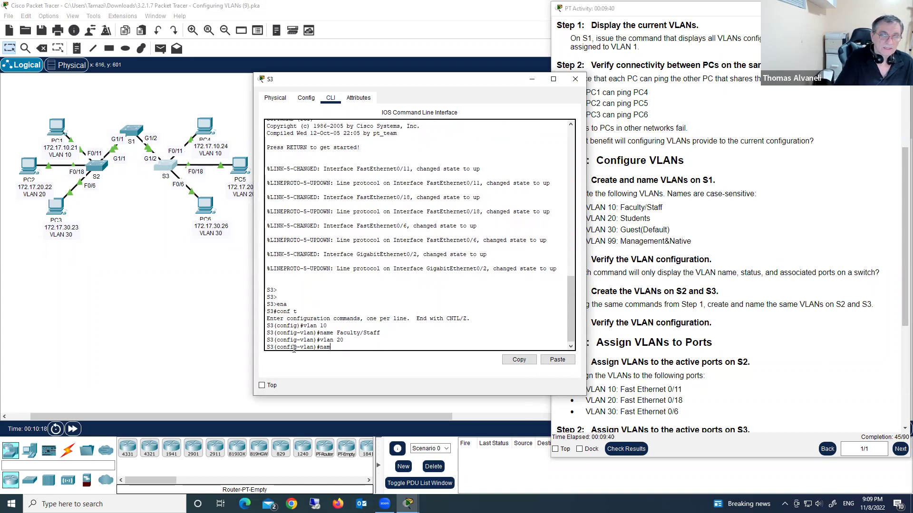
pyautogui.write('e Stud')
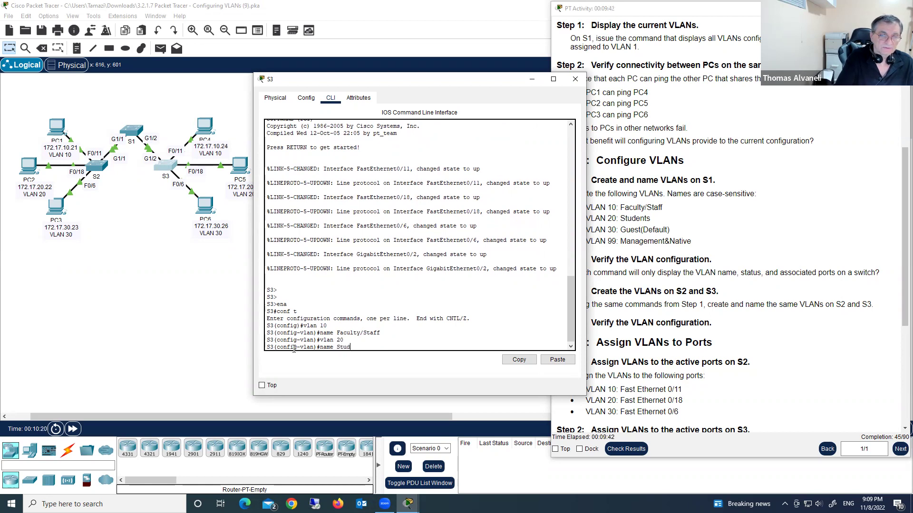
pyautogui.write('ents')
pyautogui.press('Return')
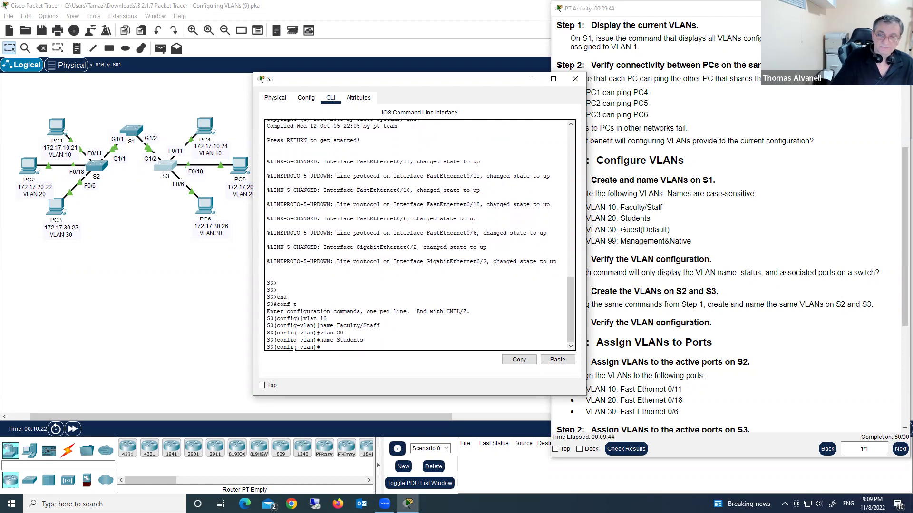
# Create VLAN 30 on S3 and name it Guest(Default).
pyautogui.write('v')
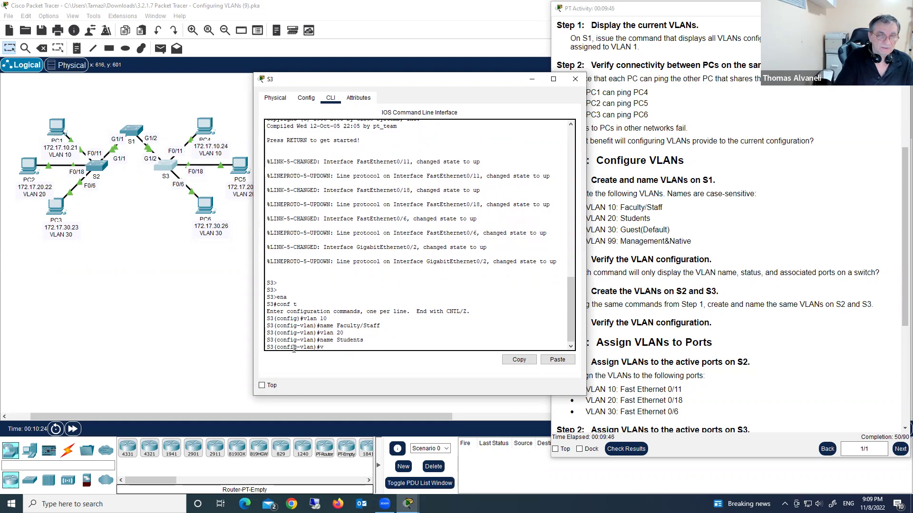
pyautogui.write('lan 30')
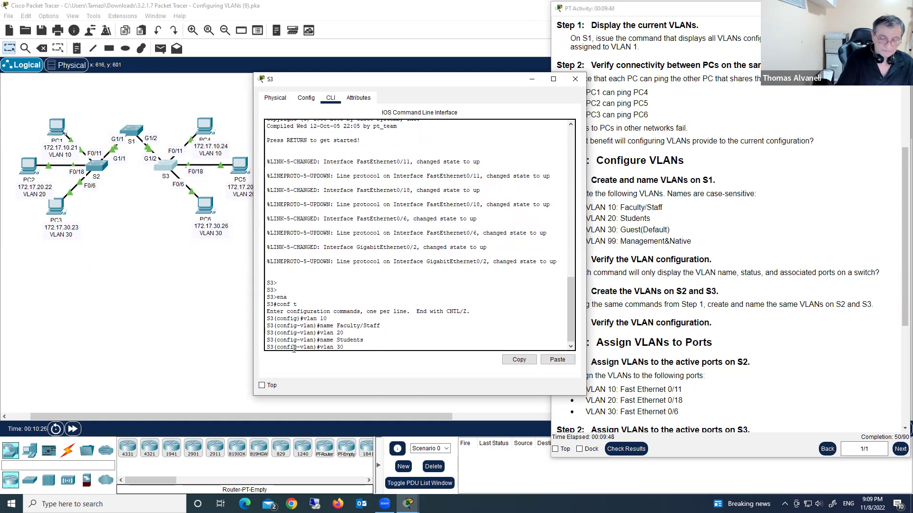
pyautogui.press('Return')
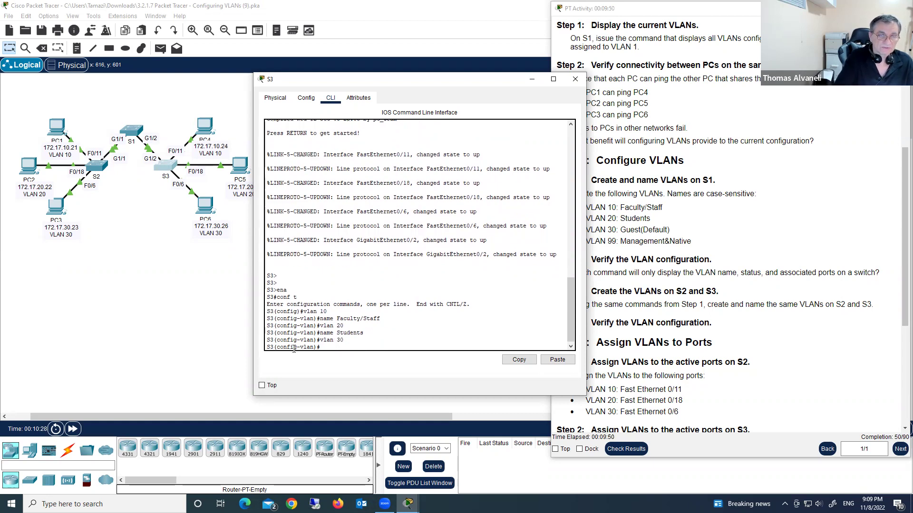
pyautogui.write('name Guest')
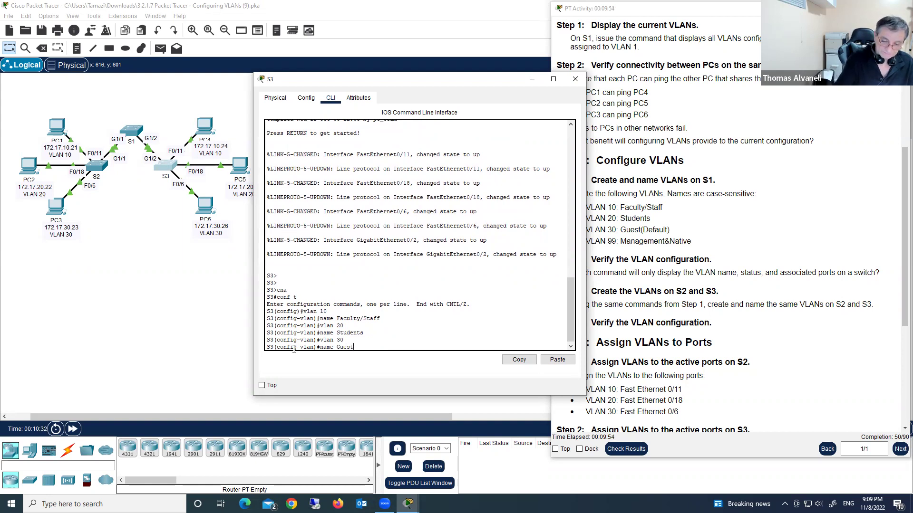
pyautogui.write('(Defau')
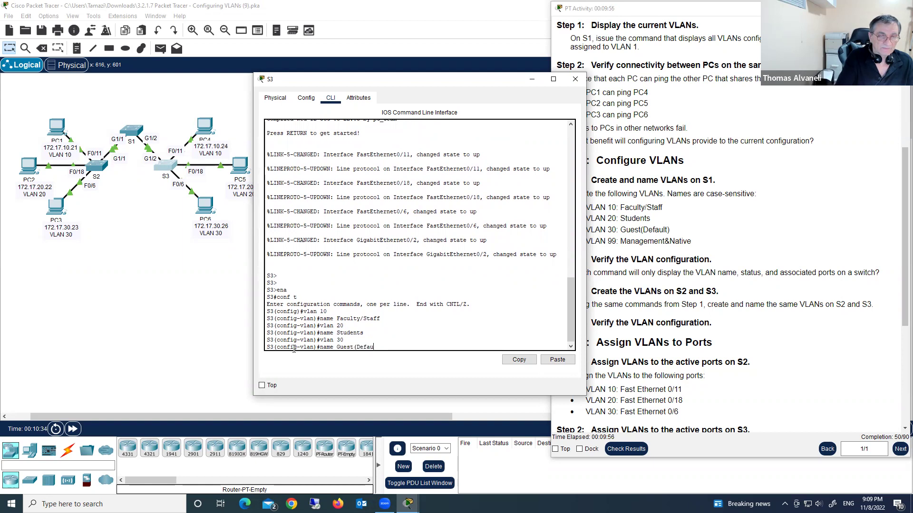
pyautogui.write('lt)')
pyautogui.press('Return')
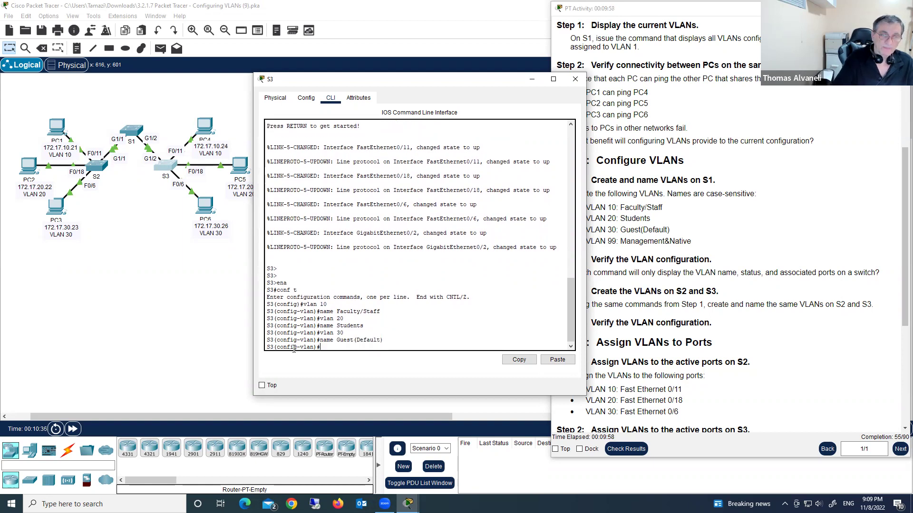
# Create VLAN 99 on S3 with the name Management&Native and close the S3 window.
pyautogui.write('vla')
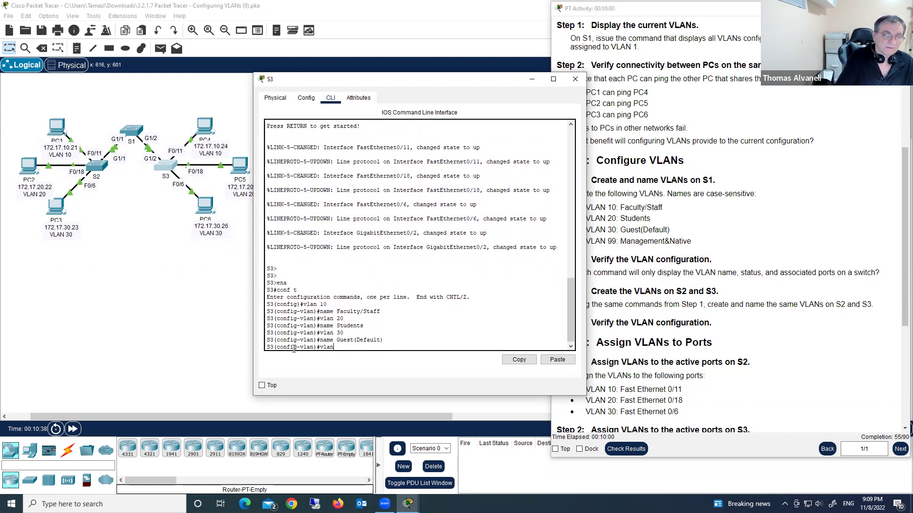
pyautogui.write('n')
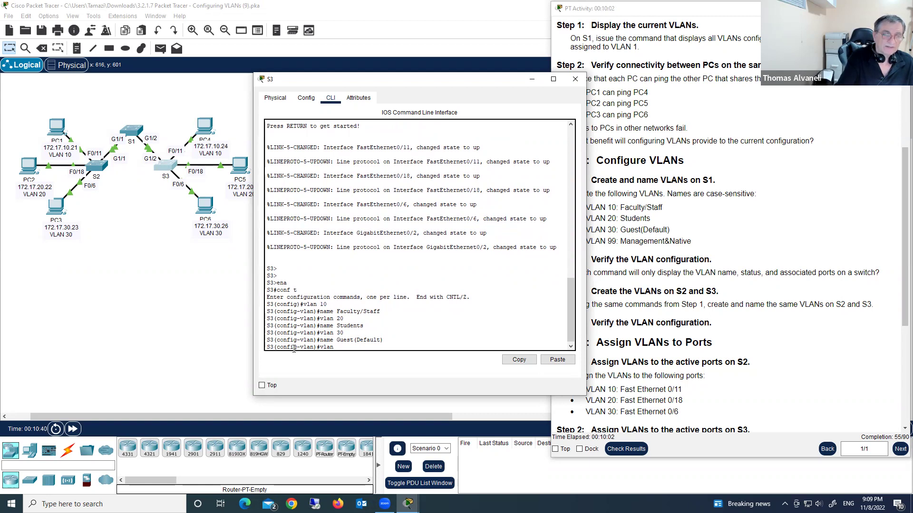
pyautogui.write(' 99')
pyautogui.press('Return')
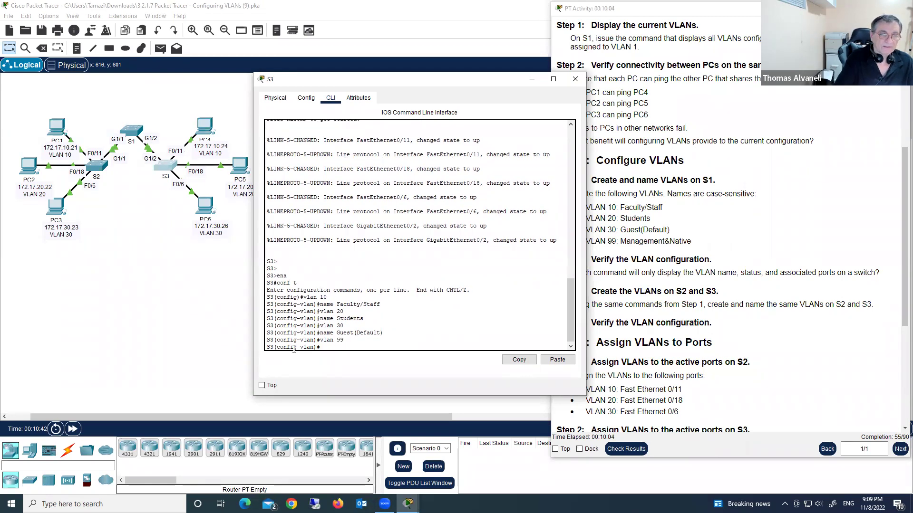
pyautogui.write('name')
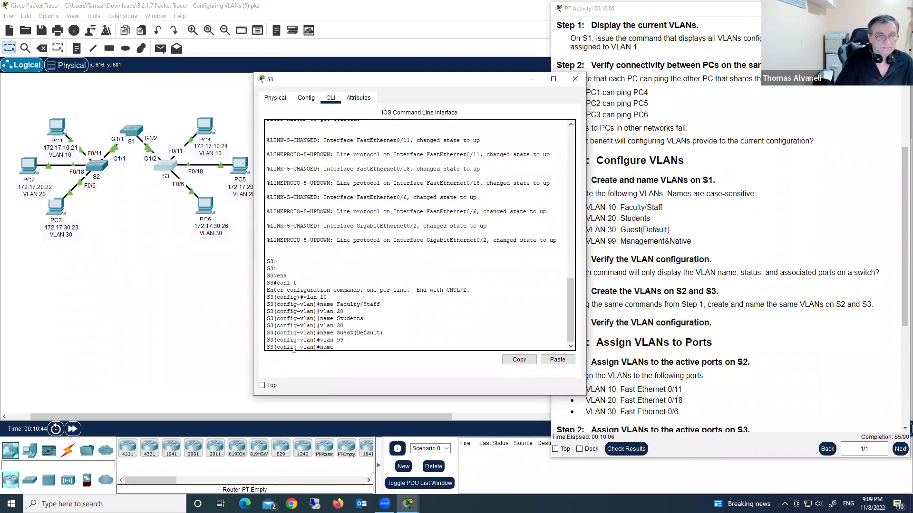
pyautogui.write(' M')
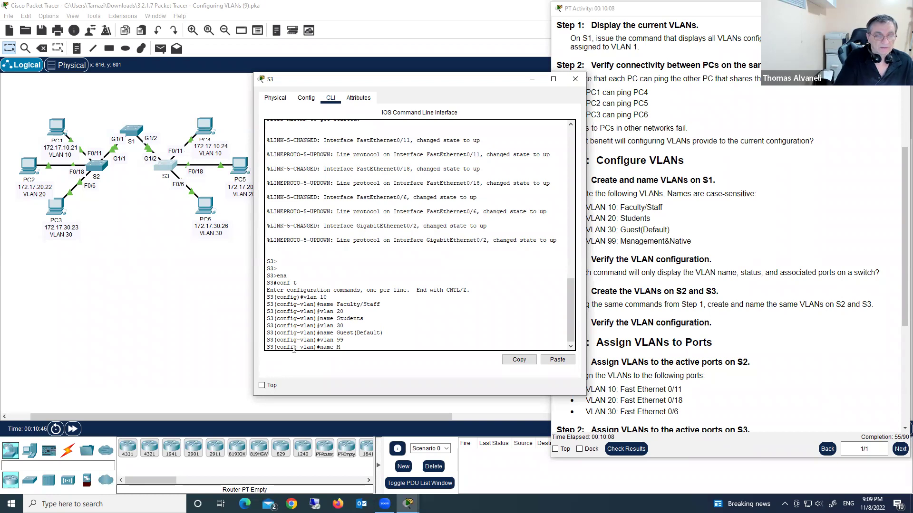
pyautogui.write('anagement')
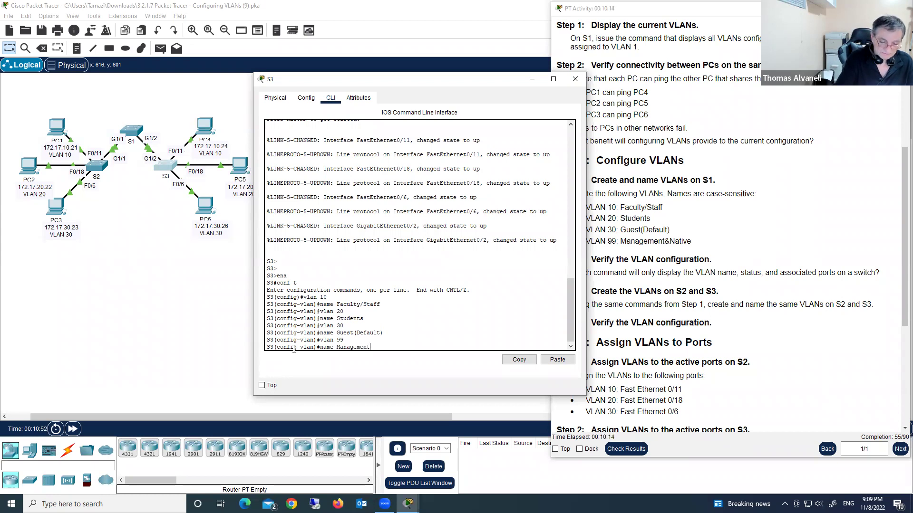
pyautogui.write('&Native')
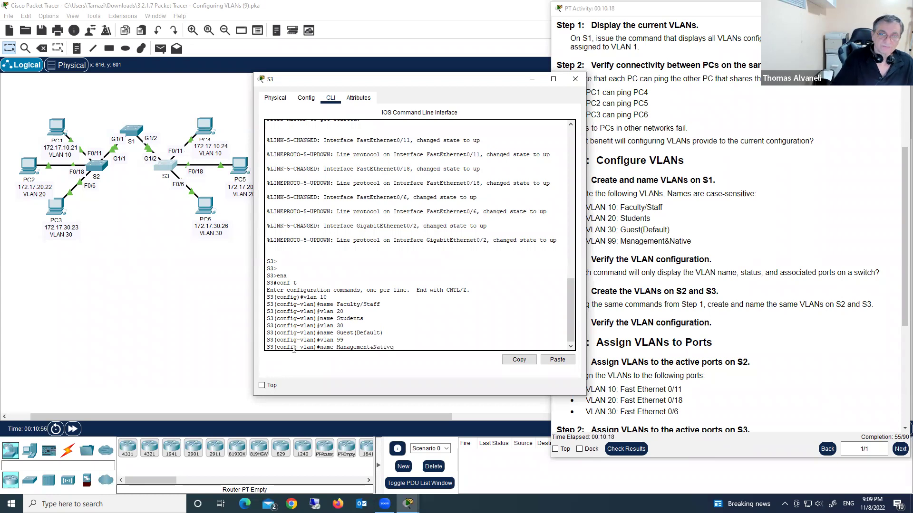
pyautogui.press('Return')
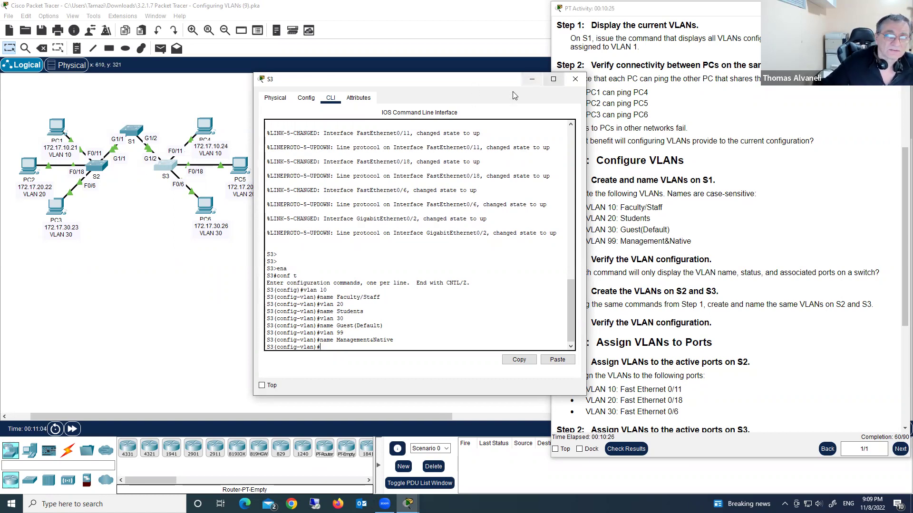
pyautogui.click(575, 78)
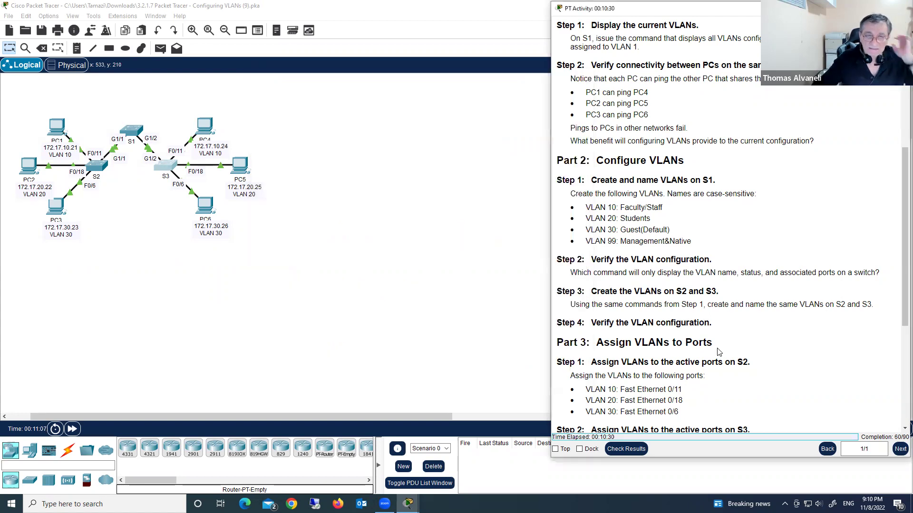
# Reopen the command line of switch S2 and place its window beside the Part 3 port assignment instructions.
pyautogui.scroll(-3, 735, 301)
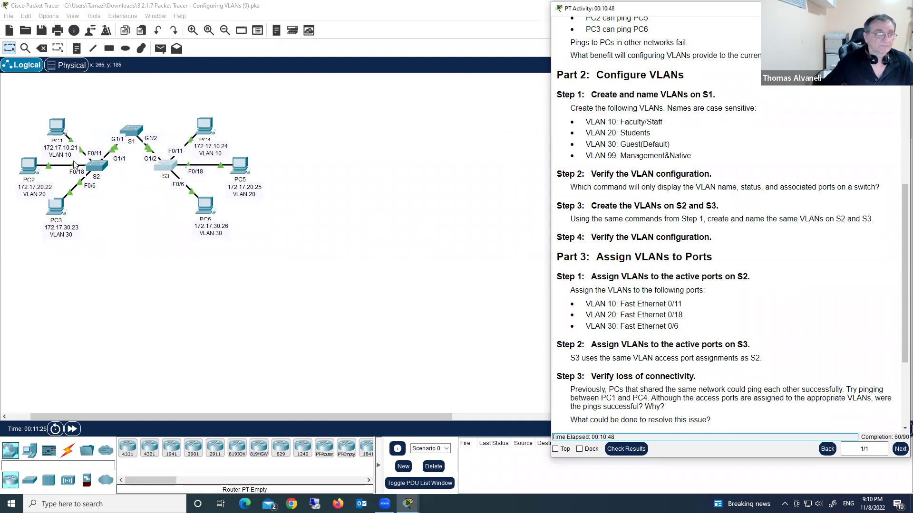
pyautogui.click(99, 168)
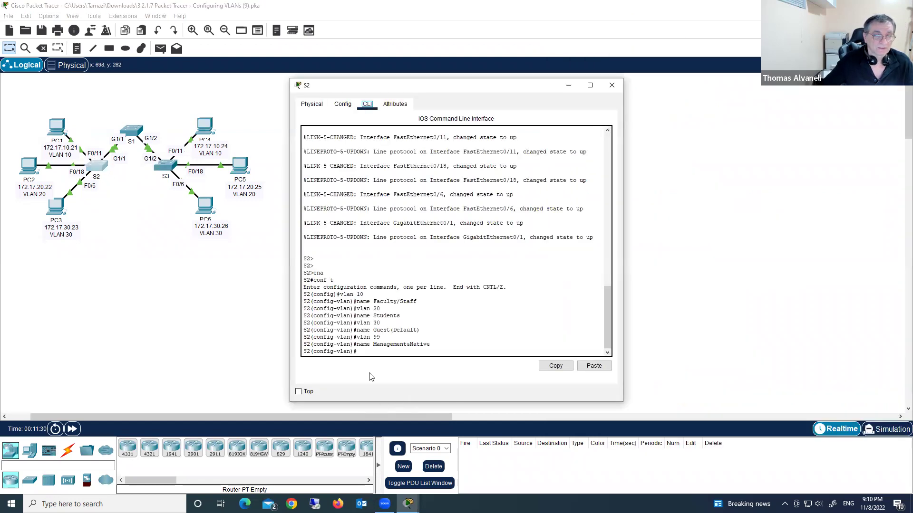
pyautogui.moveTo(407, 504)
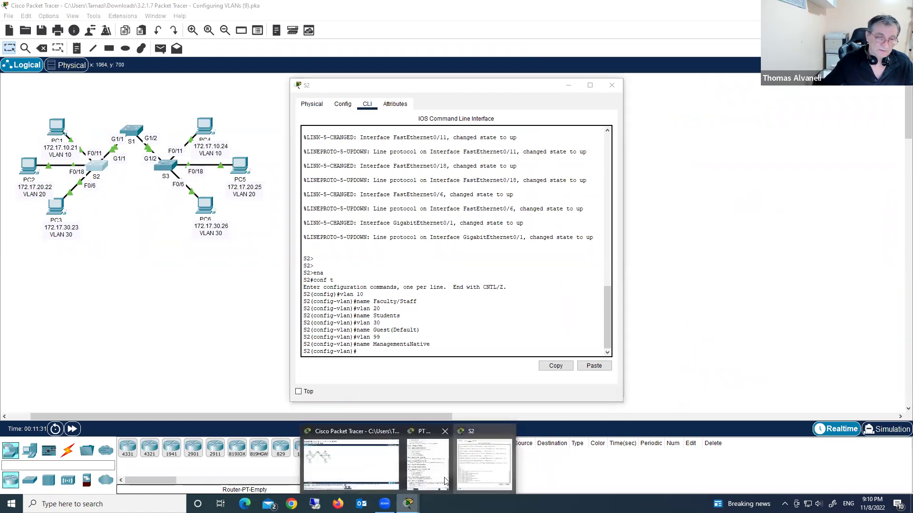
pyautogui.click(428, 456)
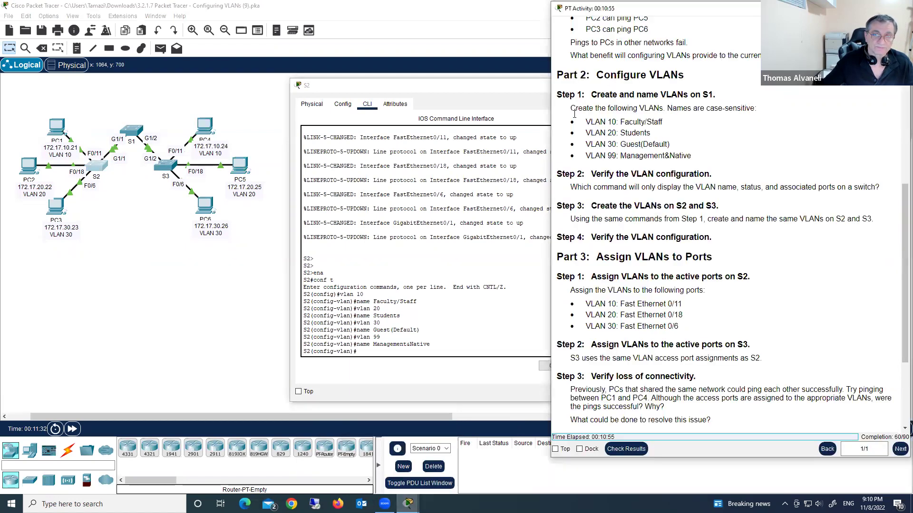
pyautogui.click(380, 353)
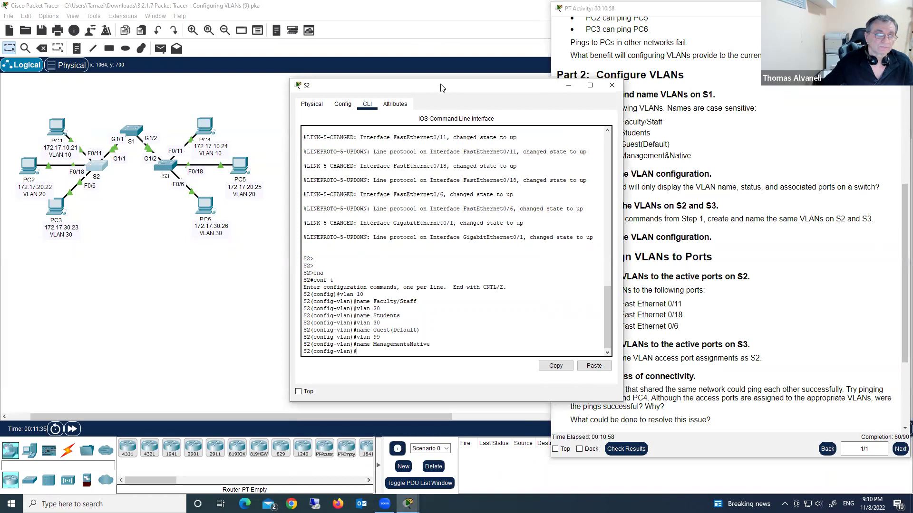
pyautogui.moveTo(440, 87); pyautogui.dragTo(389, 77)
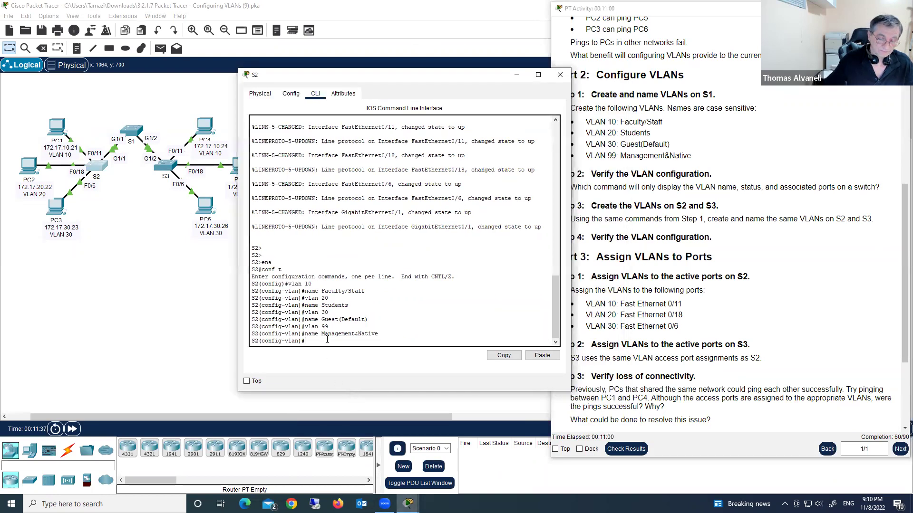
# Enter interface configuration mode for port Fast Ethernet 0/11 on S2 with the command int fa0/11.
pyautogui.write('int ')
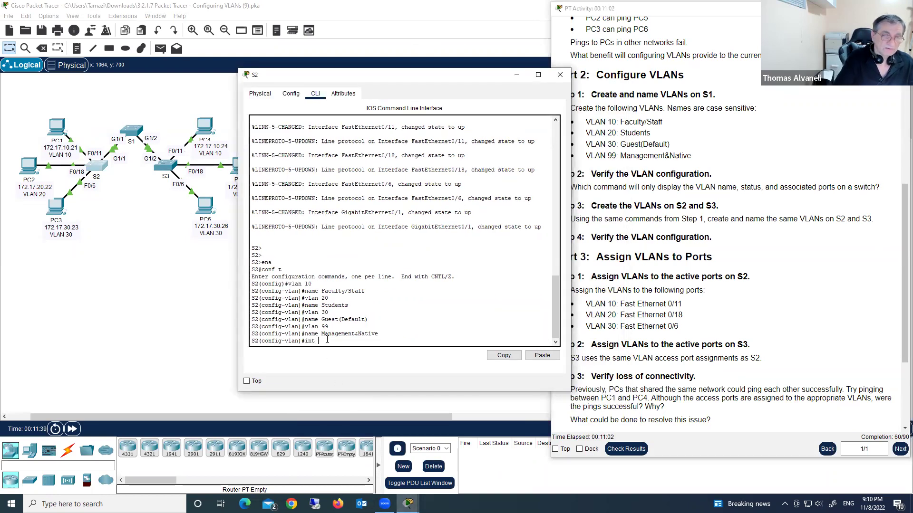
pyautogui.write('fa0/')
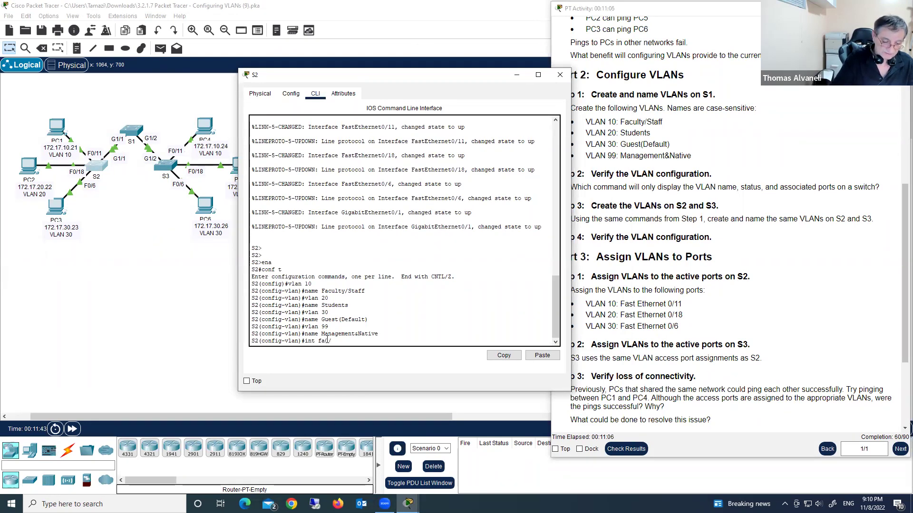
pyautogui.write('11')
pyautogui.press('Return')
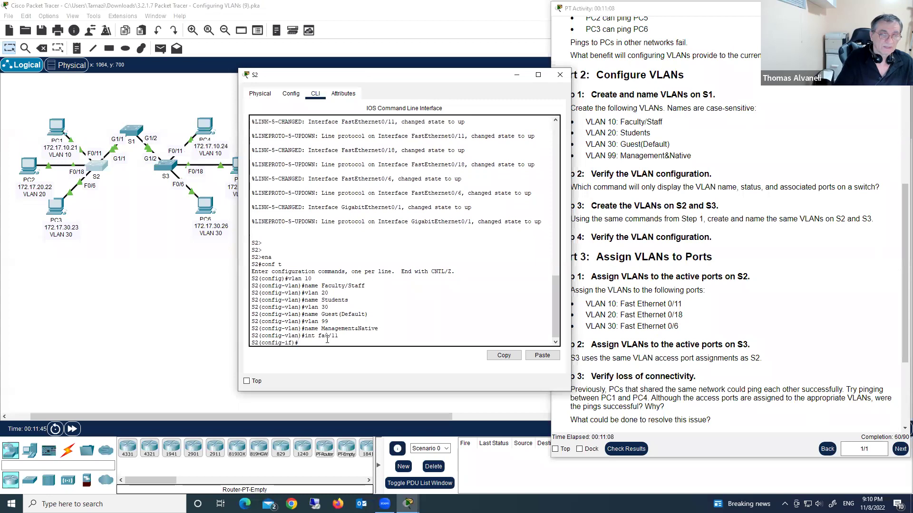
# Assign S2's port Fast Ethernet 0/11 to VLAN 10 with the command switchport acc vlan 10.
pyautogui.write('sw')
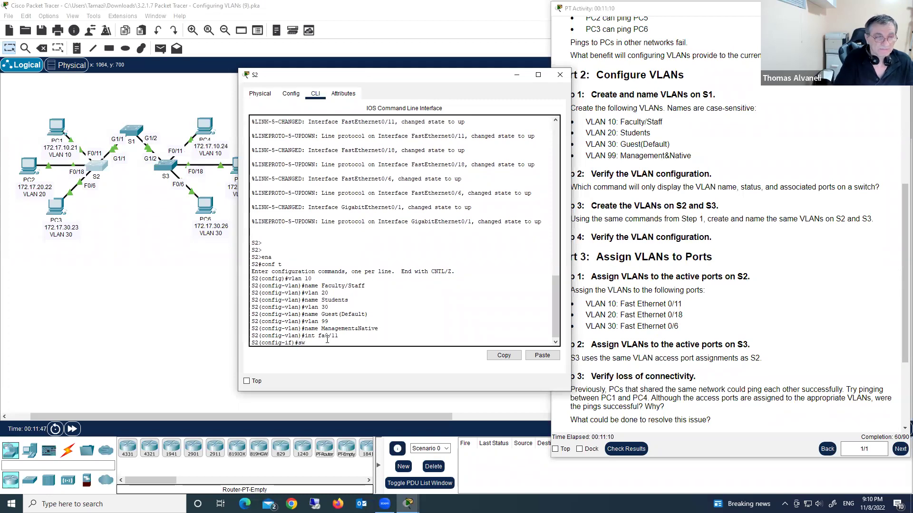
pyautogui.write('i')
pyautogui.press('Tab')
pyautogui.write('acc')
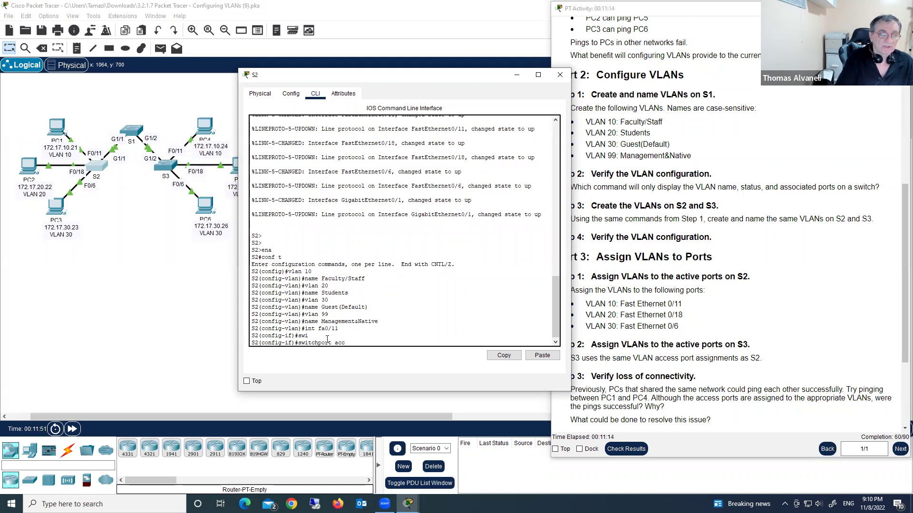
pyautogui.write(' vlan 10')
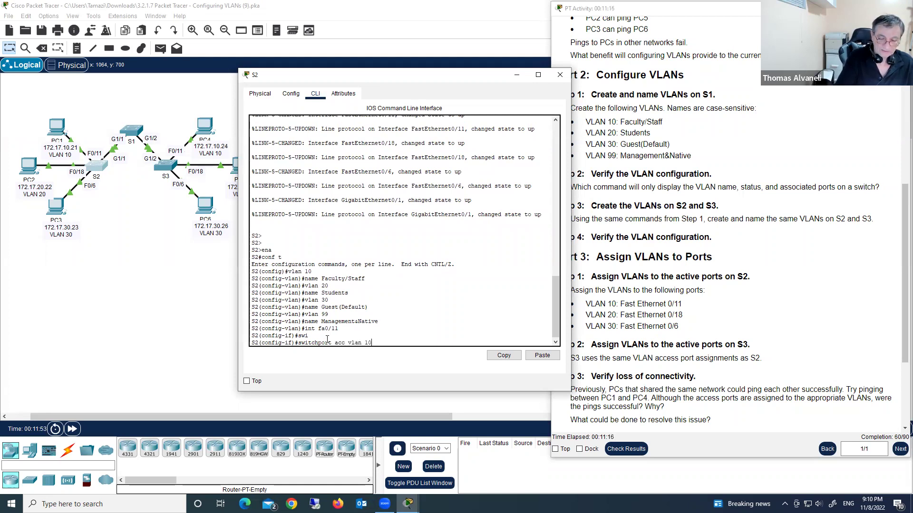
pyautogui.press('Return')
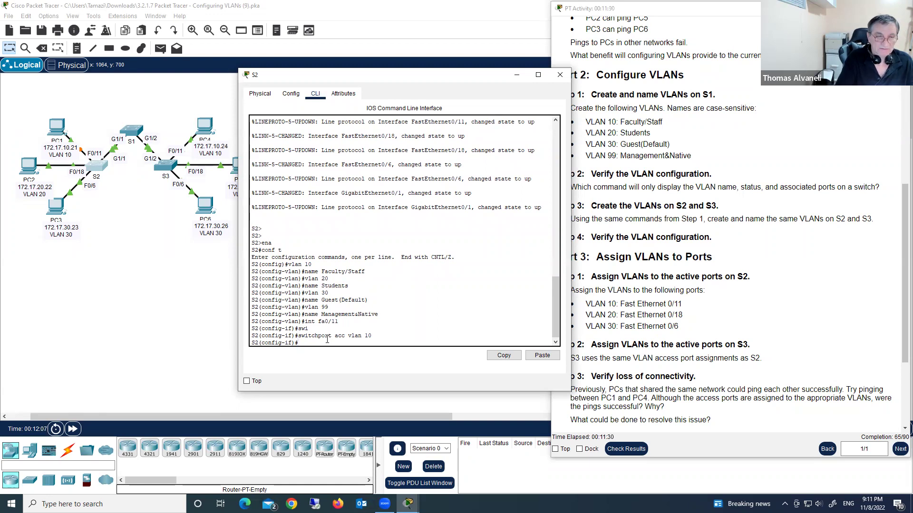
# Assign port Fast Ethernet 0/18 on S2 to VLAN 20 using int fa0/18 and switchport acc vlan 20.
pyautogui.write('int fa0/1')
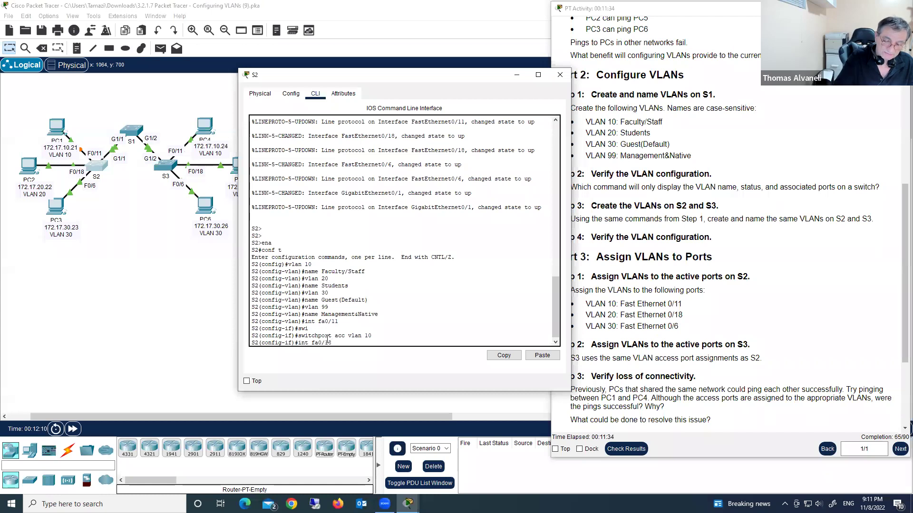
pyautogui.write('8')
pyautogui.press('Return')
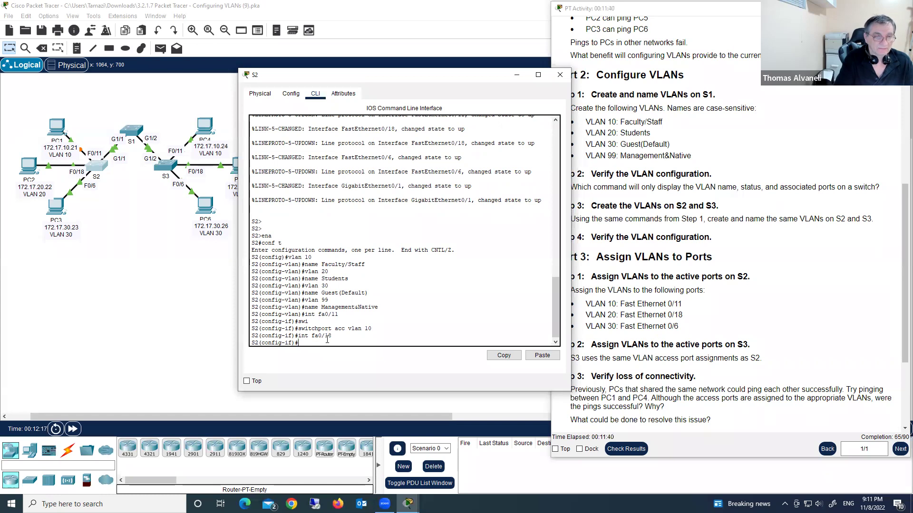
pyautogui.write('swi')
pyautogui.press('Tab')
pyautogui.write('acc')
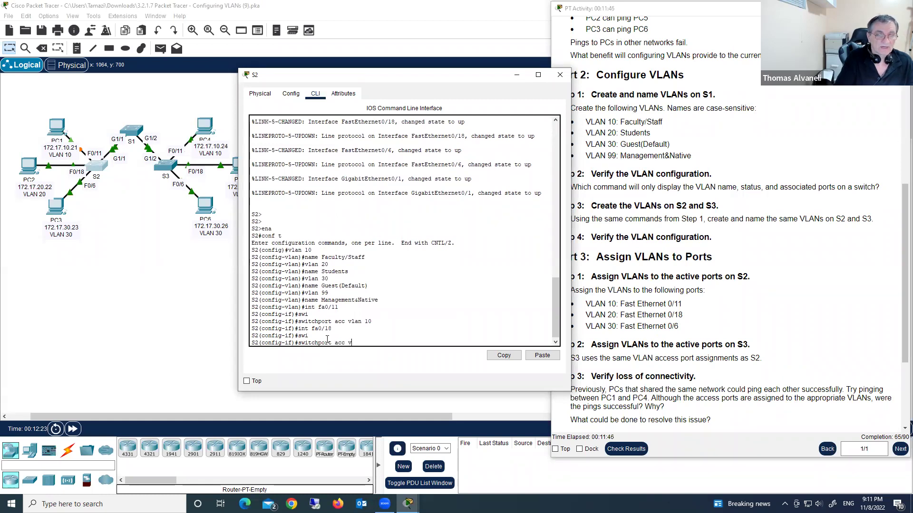
pyautogui.write(' vlan')
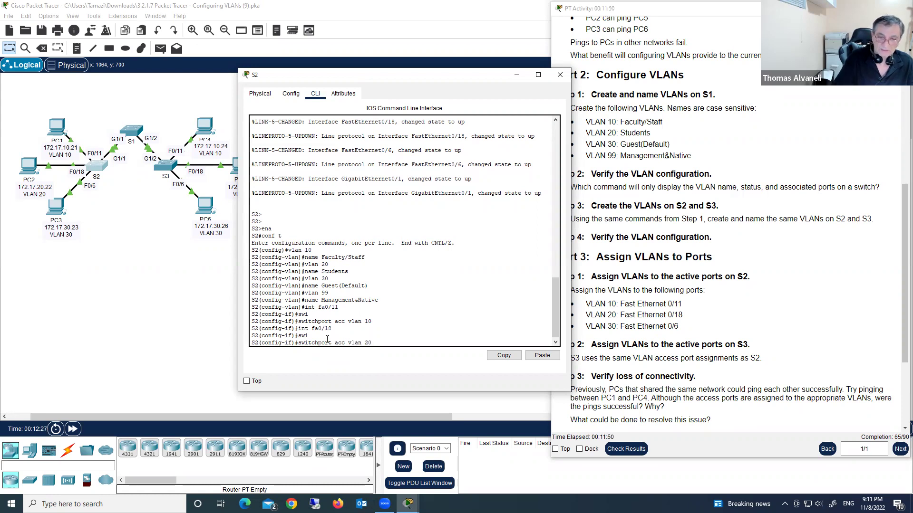
pyautogui.write(' 20')
pyautogui.press('Return')
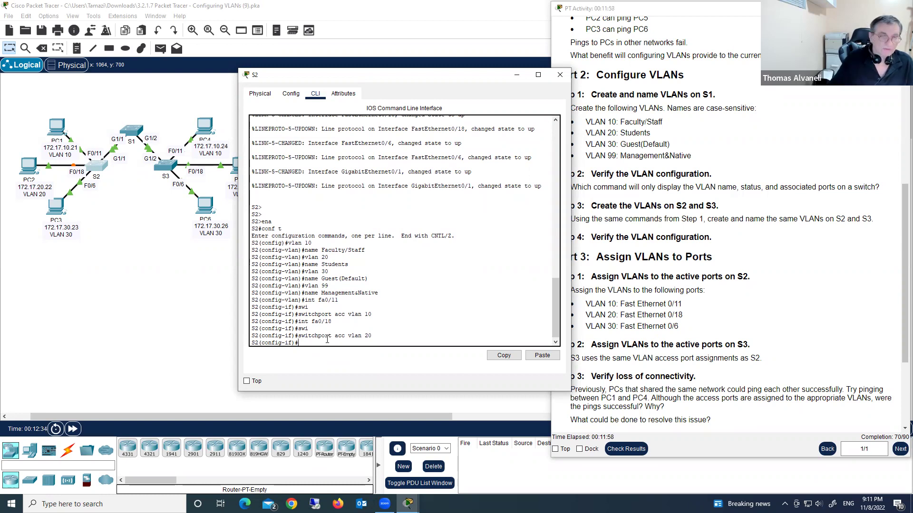
# Assign port Fast Ethernet 0/6 on S2 to VLAN 30 using int fa0/6 and switchport acc vlan 30.
pyautogui.write('int fa0/6')
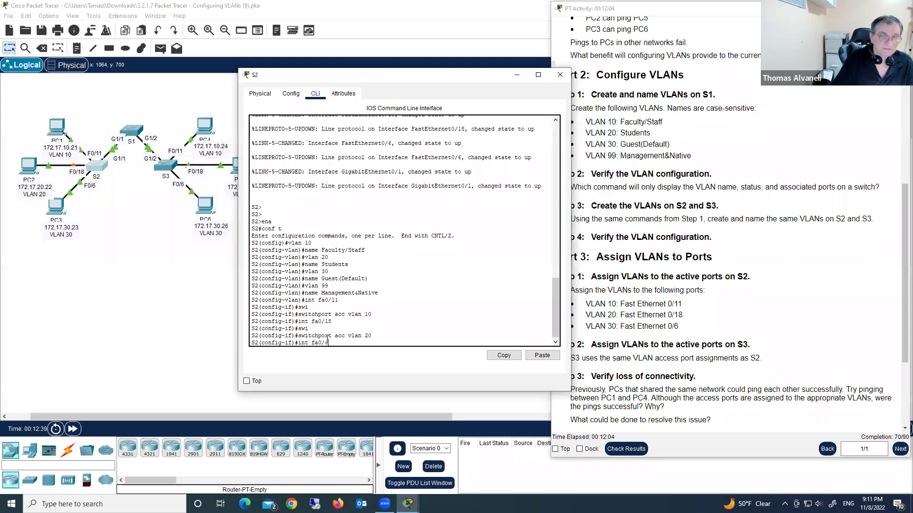
pyautogui.press('Return')
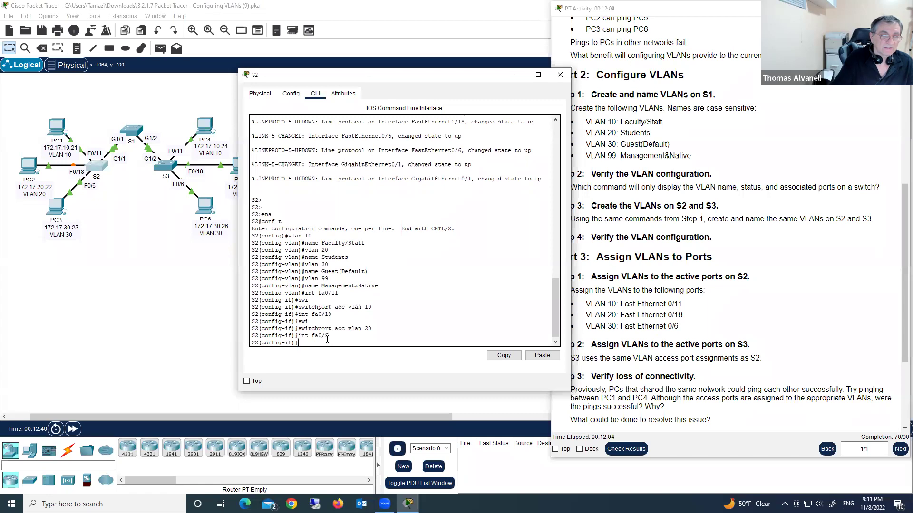
pyautogui.press('Up')
pyautogui.press('Up')
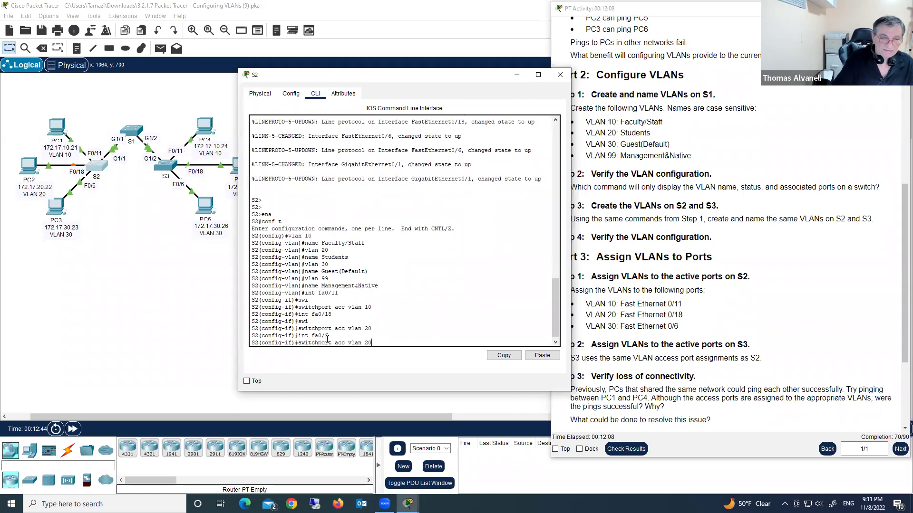
pyautogui.press('BackSpace')
pyautogui.press('BackSpace')
pyautogui.write('30')
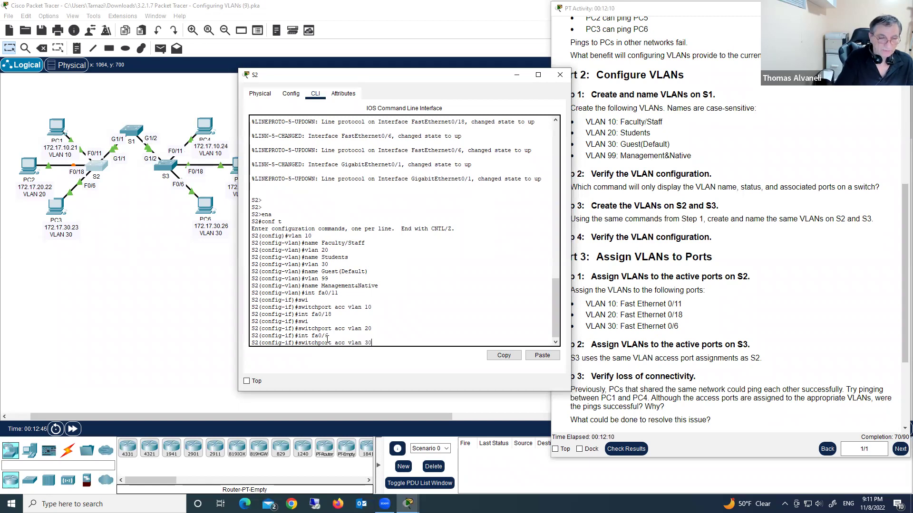
pyautogui.press('Return')
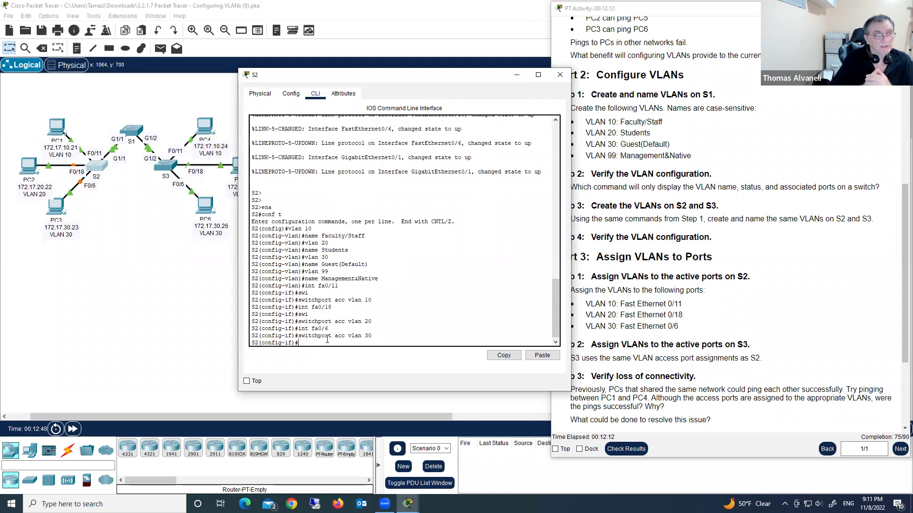
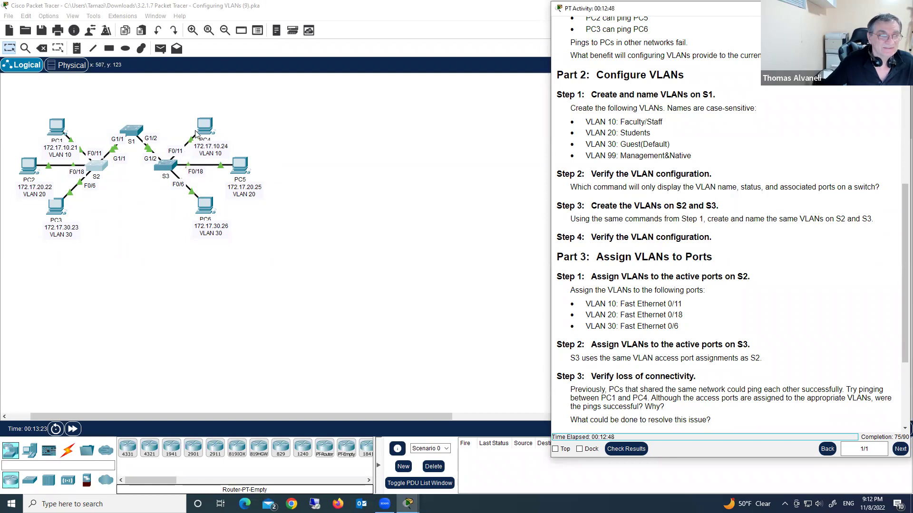
# Reopen the command line of switch S3 and assign its port Fast Ethernet 0/11 to VLAN 10 with int fa0/11 and switchport acc vlan 10.
pyautogui.click(418, 305)
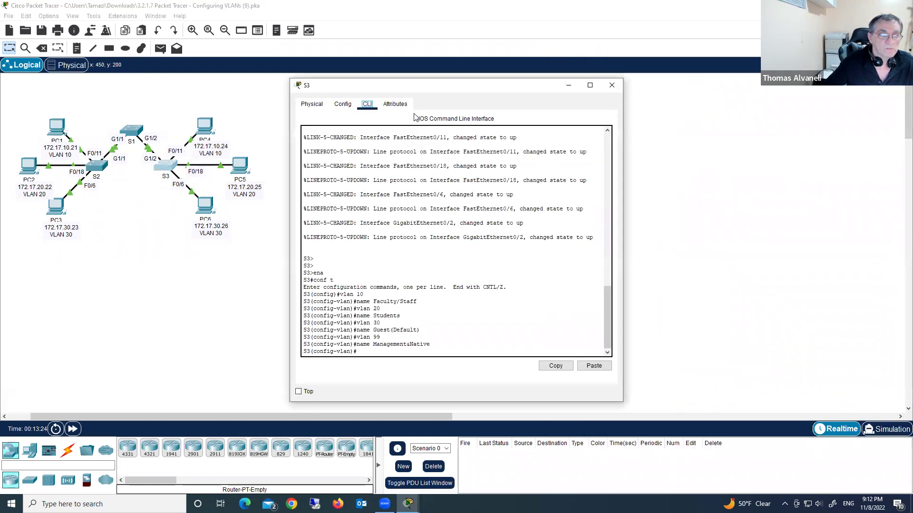
pyautogui.moveTo(422, 88); pyautogui.dragTo(372, 64)
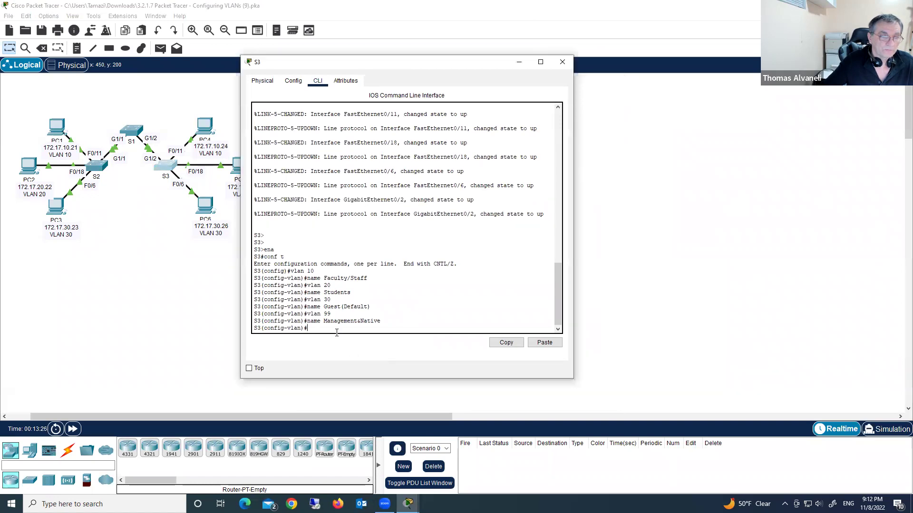
pyautogui.write('int fa0')
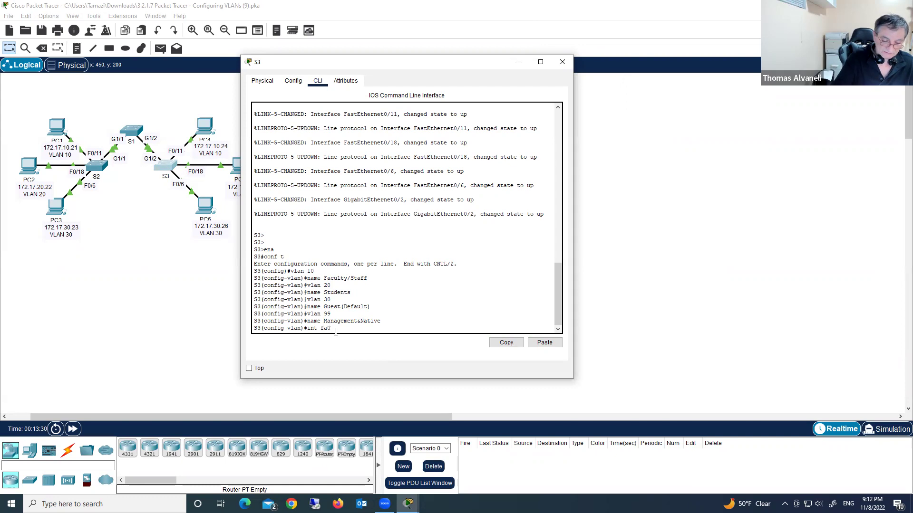
pyautogui.write('/11')
pyautogui.press('Return')
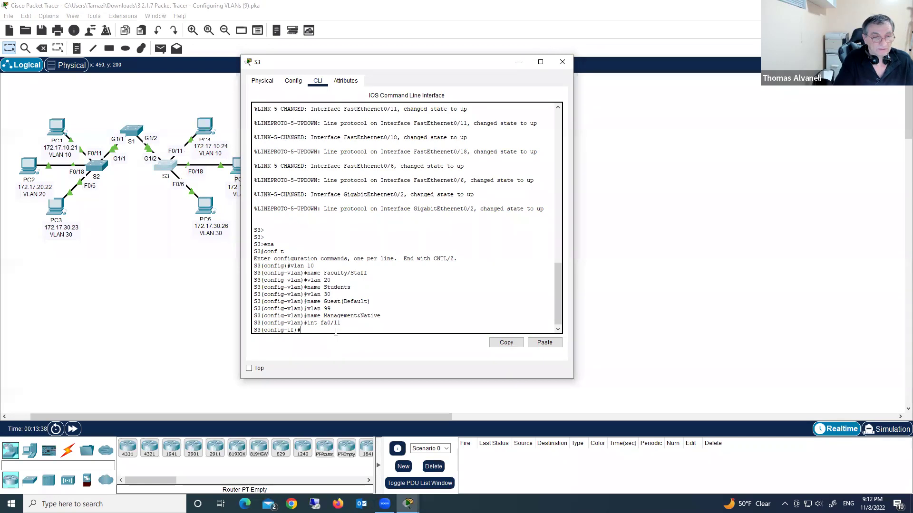
pyautogui.write('swit')
pyautogui.press('Tab')
pyautogui.write('acc vlan')
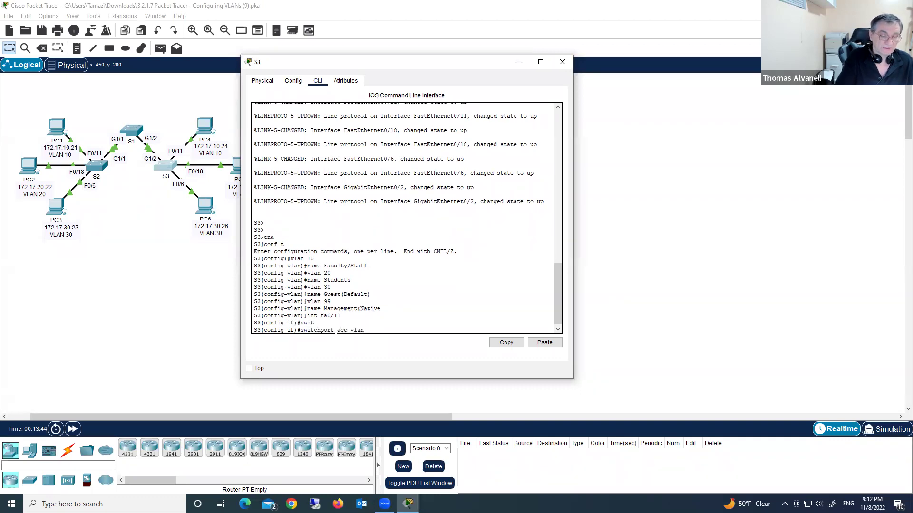
pyautogui.write(' 10')
pyautogui.press('Return')
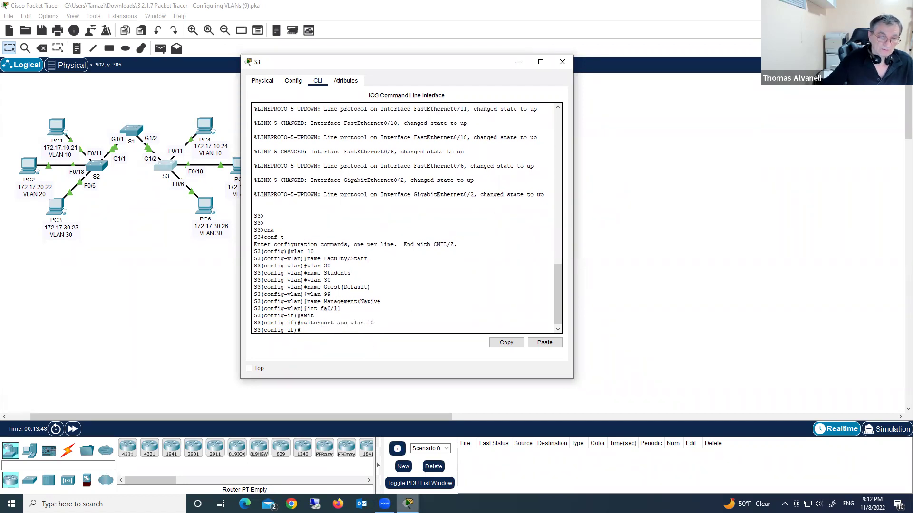
# Bring the activity instructions back into view beside the S3 window and return to its command line.
pyautogui.click(408, 503)
pyautogui.click(427, 464)
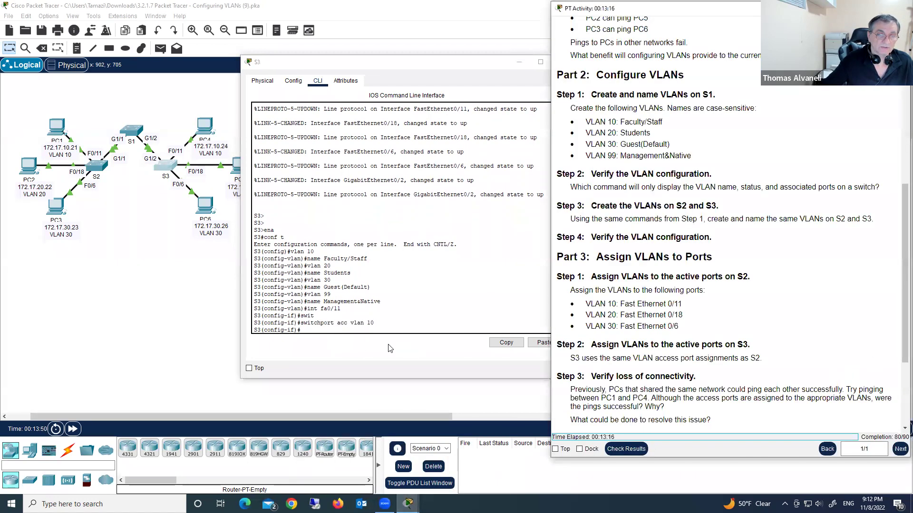
pyautogui.click(321, 329)
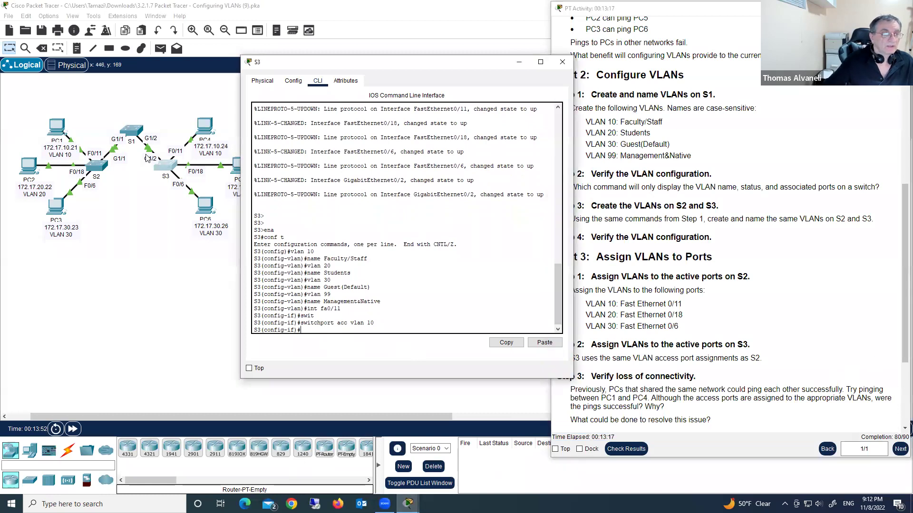
# Assign port Fast Ethernet 0/18 on S3 to VLAN 20 using int fa0/18 and switchport acc vlan 20.
pyautogui.press('Up')
pyautogui.press('Up')
pyautogui.press('Up')
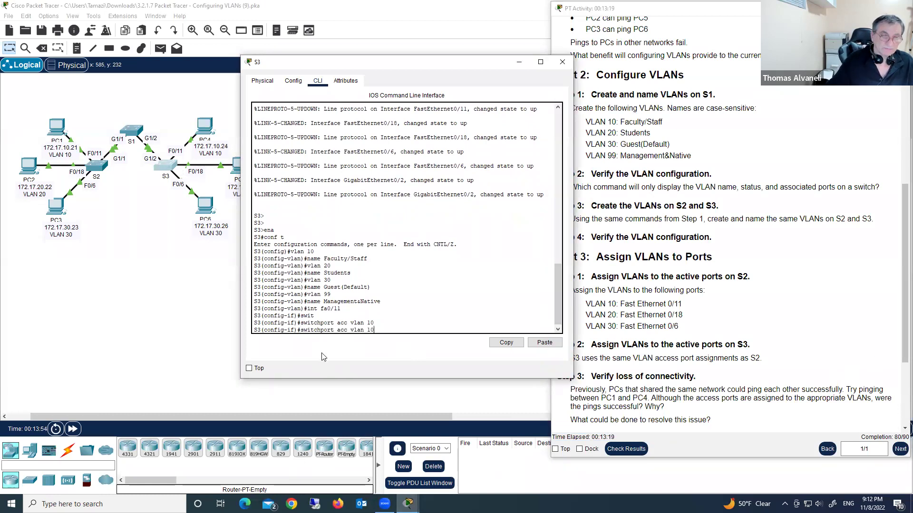
pyautogui.press('BackSpace')
pyautogui.write('8')
pyautogui.press('Return')
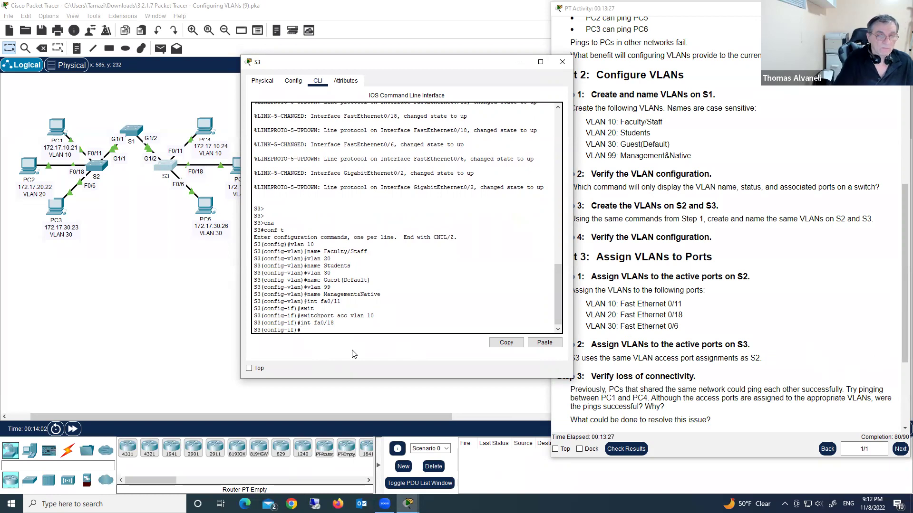
pyautogui.press('Up')
pyautogui.press('Up')
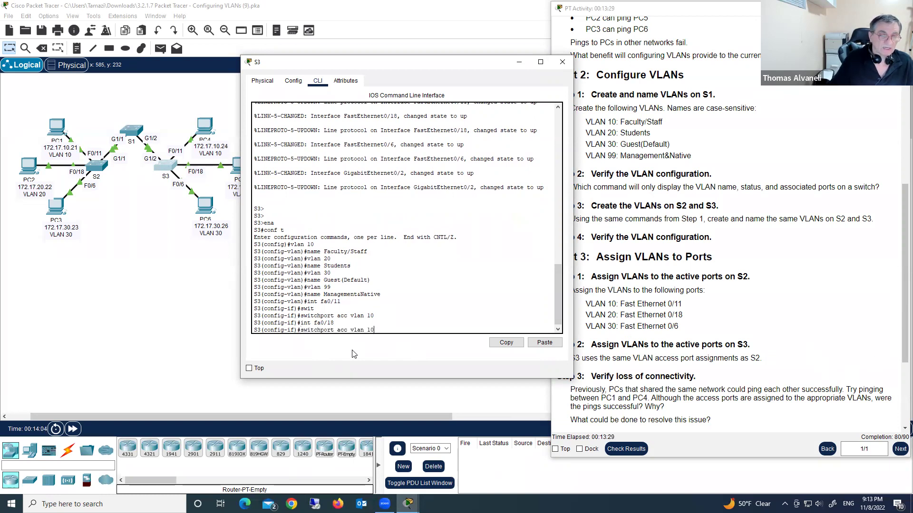
pyautogui.press('BackSpace')
pyautogui.write('20')
pyautogui.press('Return')
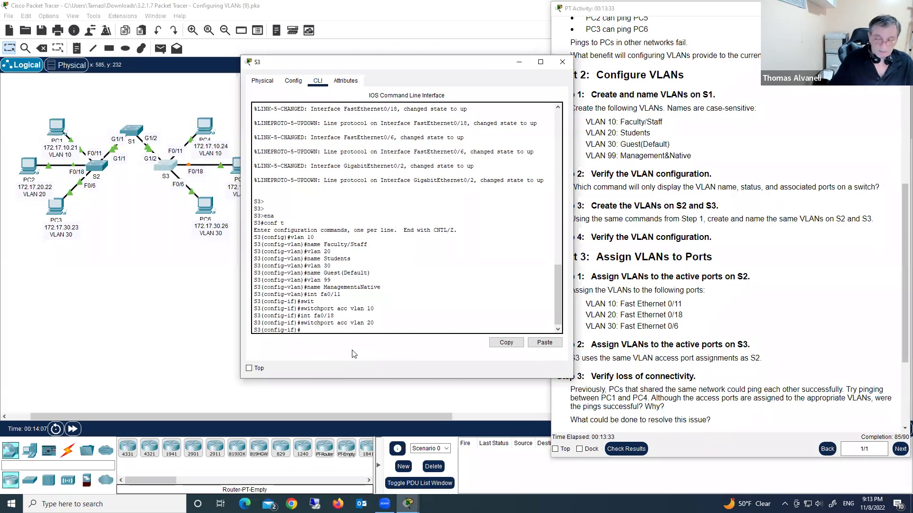
# Assign port Fast Ethernet 0/6 on S3 to VLAN 30 using int fa0/6 and switchport acc vlan 30.
pyautogui.press('Up')
pyautogui.press('Up')
pyautogui.press('BackSpace')
pyautogui.press('BackSpace')
pyautogui.write('6')
pyautogui.press('Return')
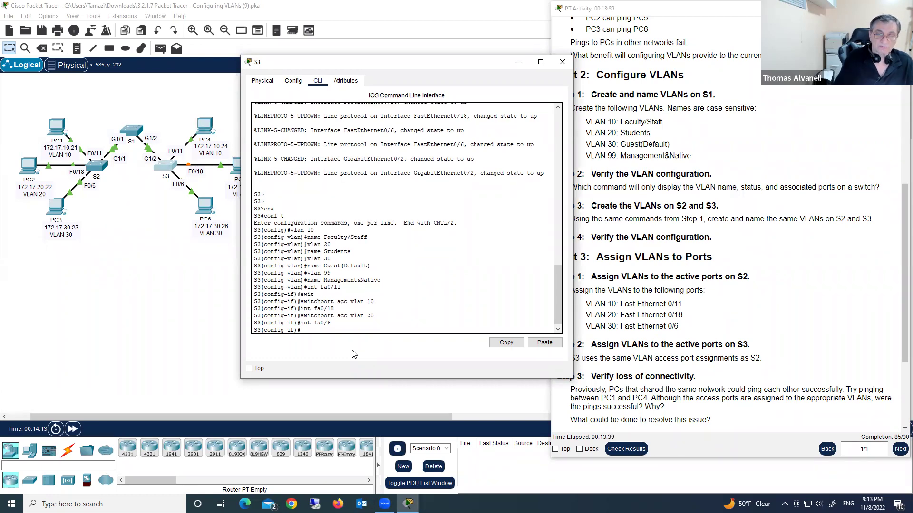
pyautogui.press('Up')
pyautogui.press('Up')
pyautogui.press('Up')
pyautogui.press('Down')
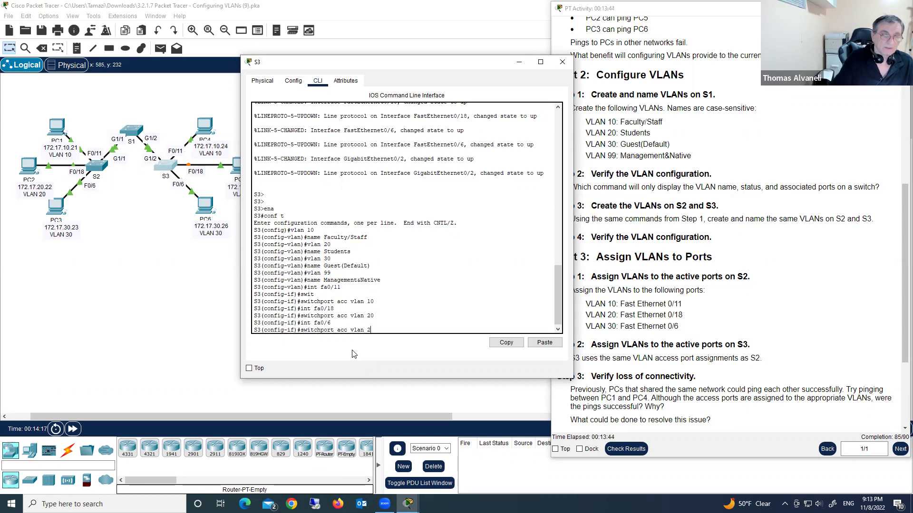
pyautogui.write('30')
pyautogui.press('Return')
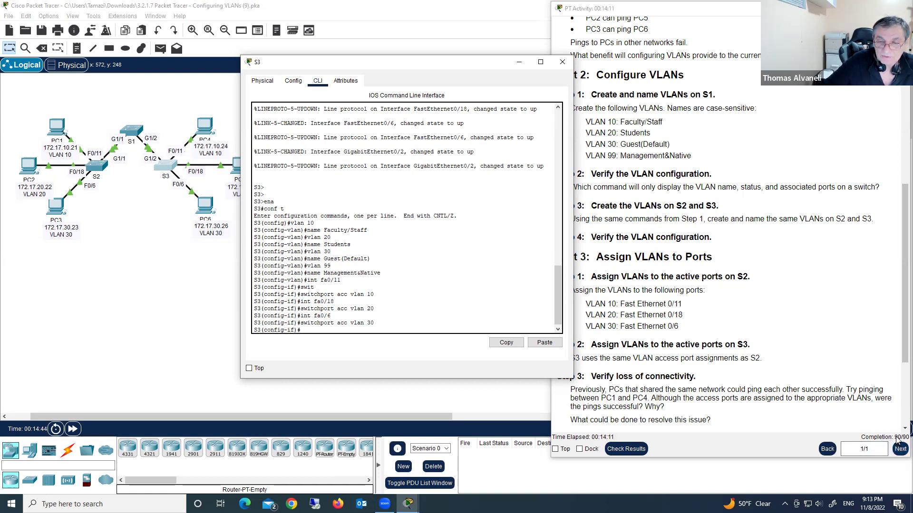
# Check the activity results, review the assessment items for all switches, and return to the instructions window.
pyautogui.click(624, 452)
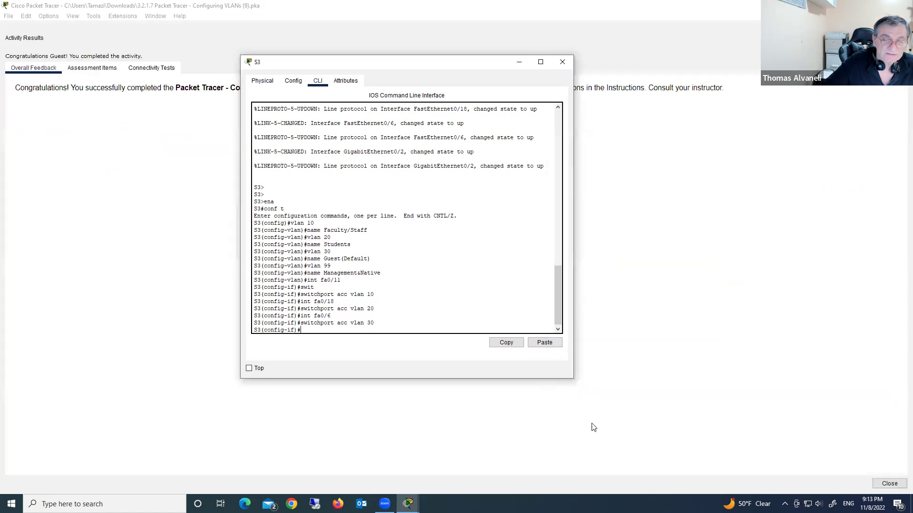
pyautogui.click(91, 69)
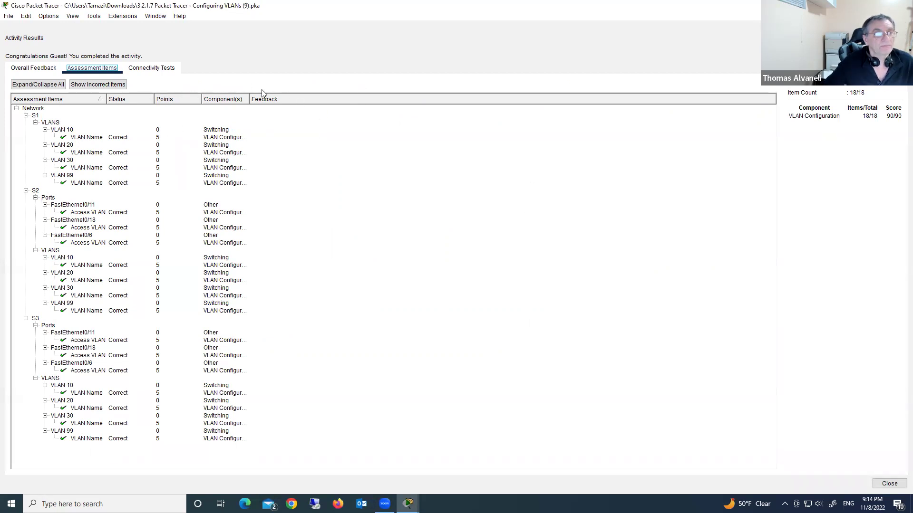
pyautogui.press('Escape')
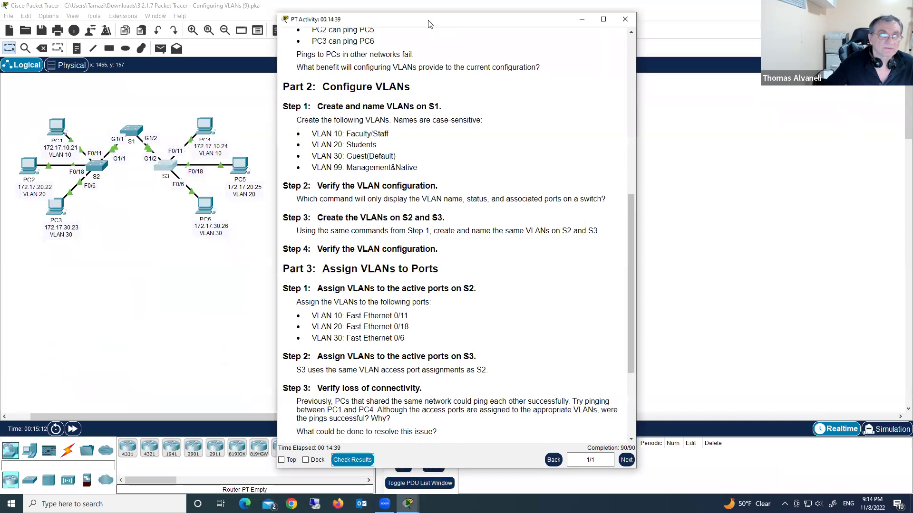
pyautogui.moveTo(432, 22); pyautogui.dragTo(457, 13)
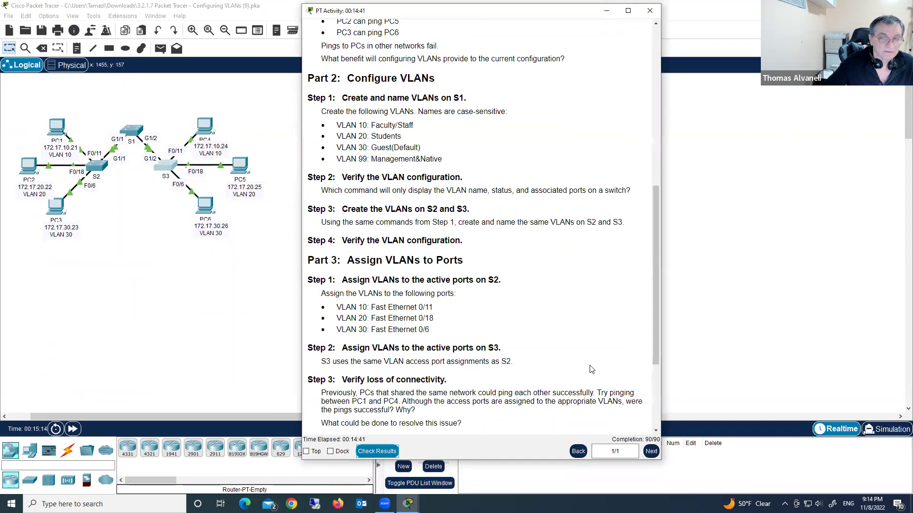